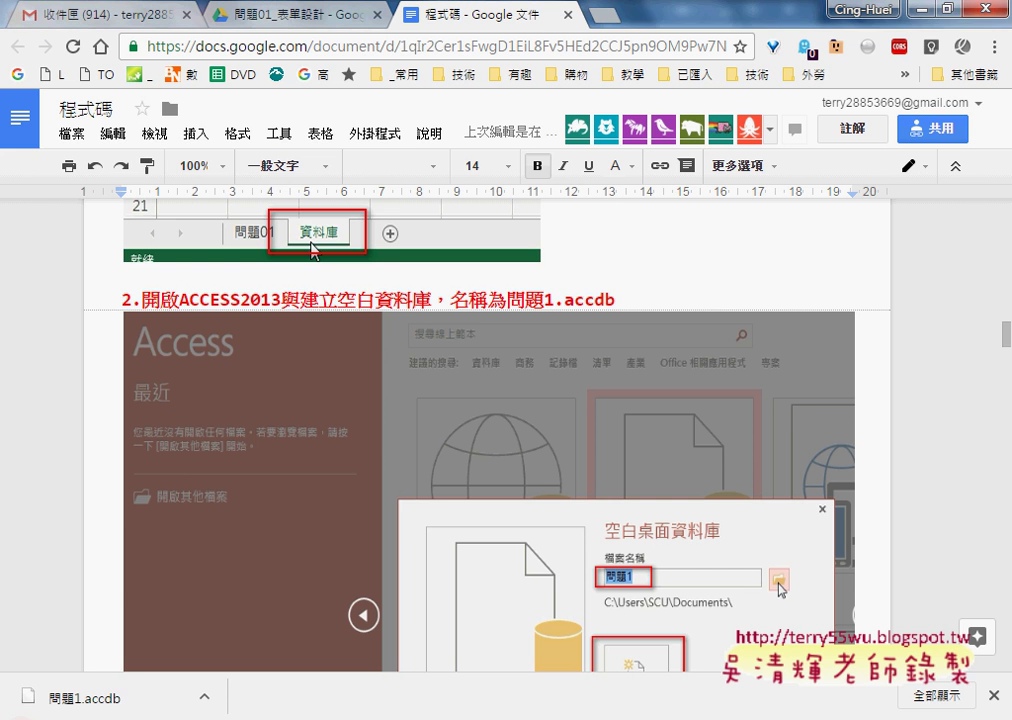
# Launch Microsoft Office Excel 2007 from All Programs > Microsoft Office in the Start menu
pyautogui.press('super')
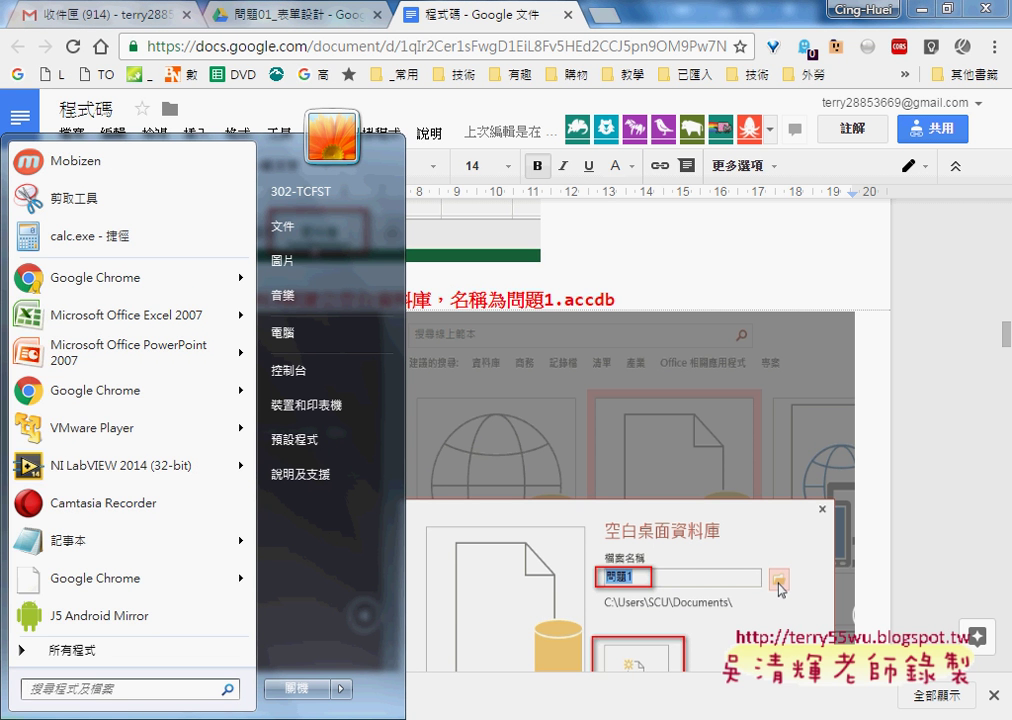
pyautogui.click(86, 650)
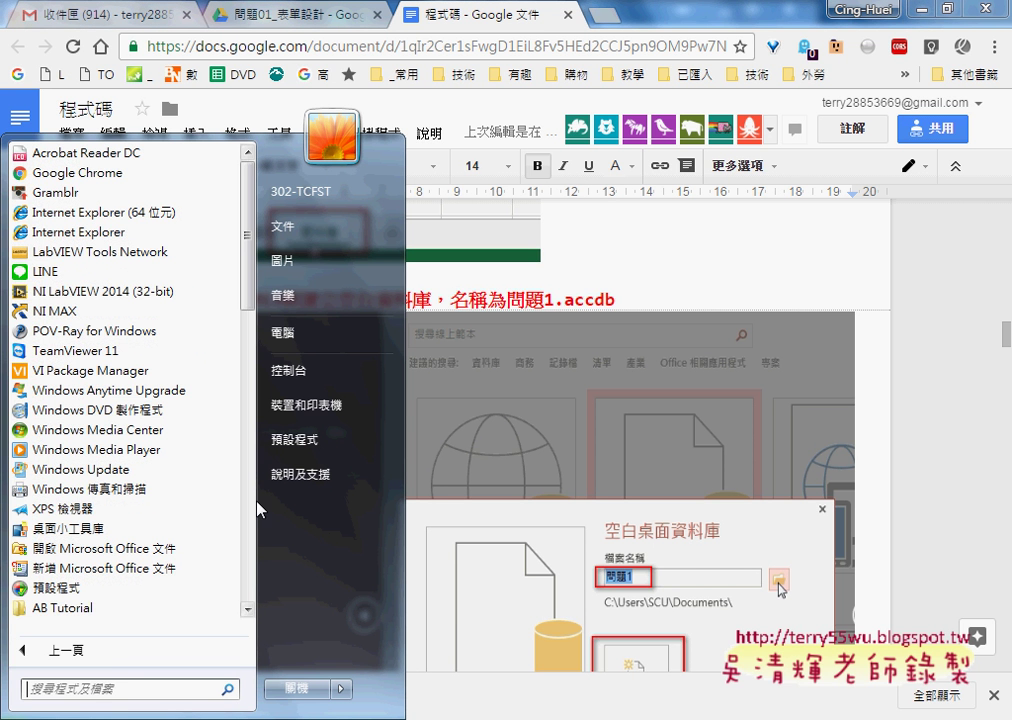
pyautogui.scroll(-4, 253, 418)
pyautogui.scroll(-2, 252, 403)
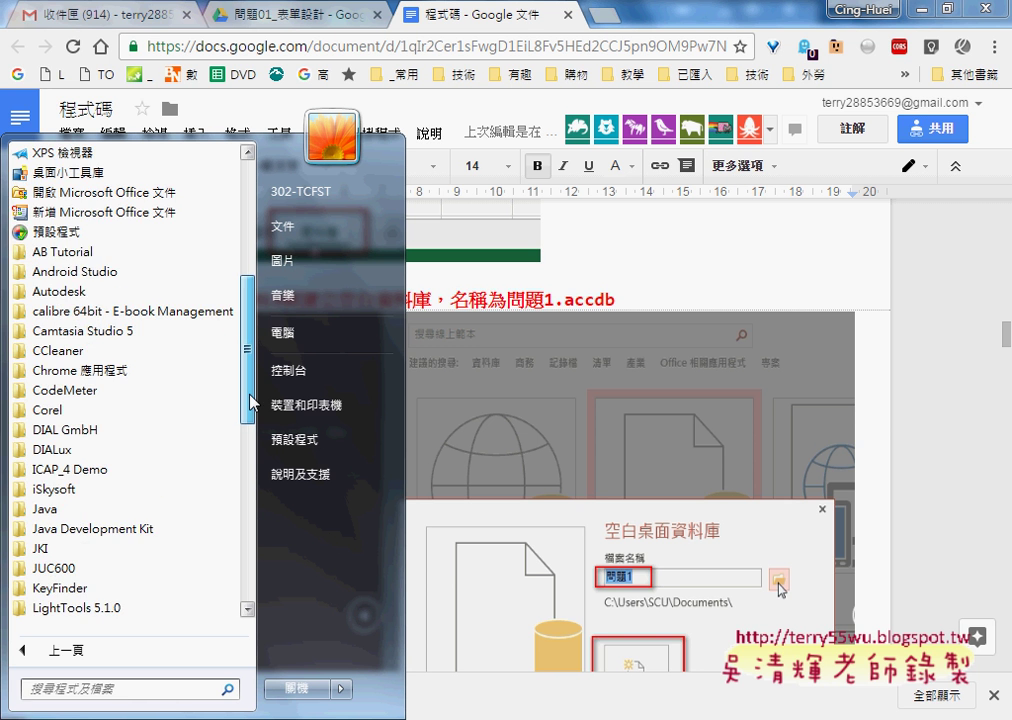
pyautogui.moveTo(252, 402); pyautogui.dragTo(251, 456)
pyautogui.click(180, 490)
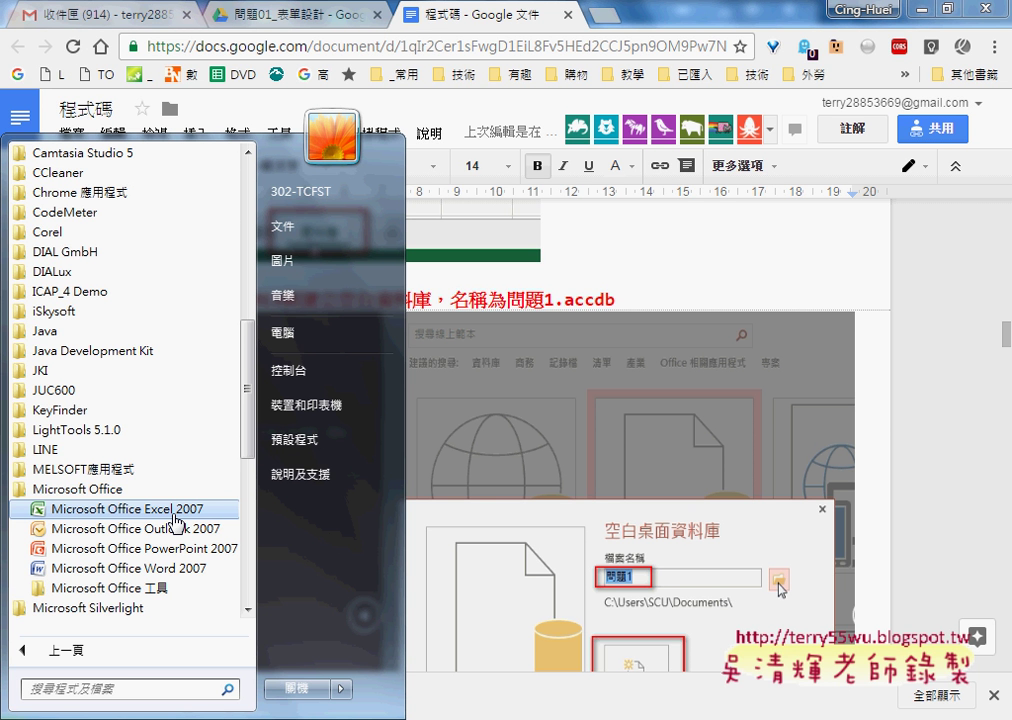
pyautogui.click(641, 265)
pyautogui.scroll(1, 641, 265)
pyautogui.scroll(2, 641, 265)
pyautogui.scroll(4, 641, 265)
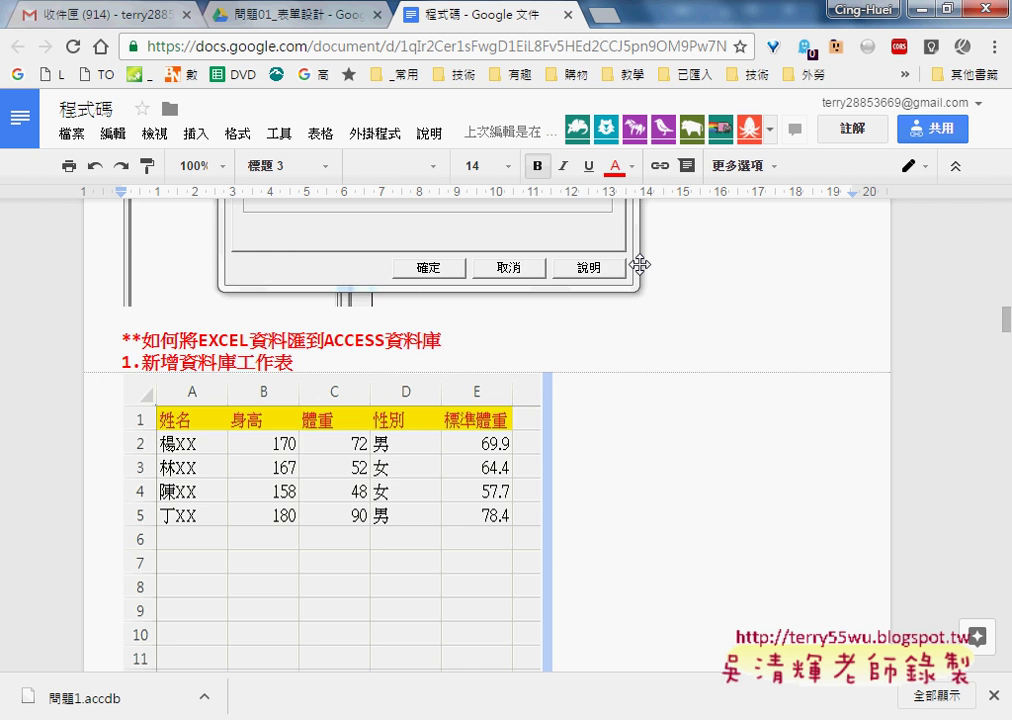
# Scroll the notes to the Excel-to-Access import heading and select its ACCESS資料庫 words
pyautogui.scroll(3, 641, 265)
pyautogui.scroll(1, 641, 265)
pyautogui.scroll(-3, 641, 265)
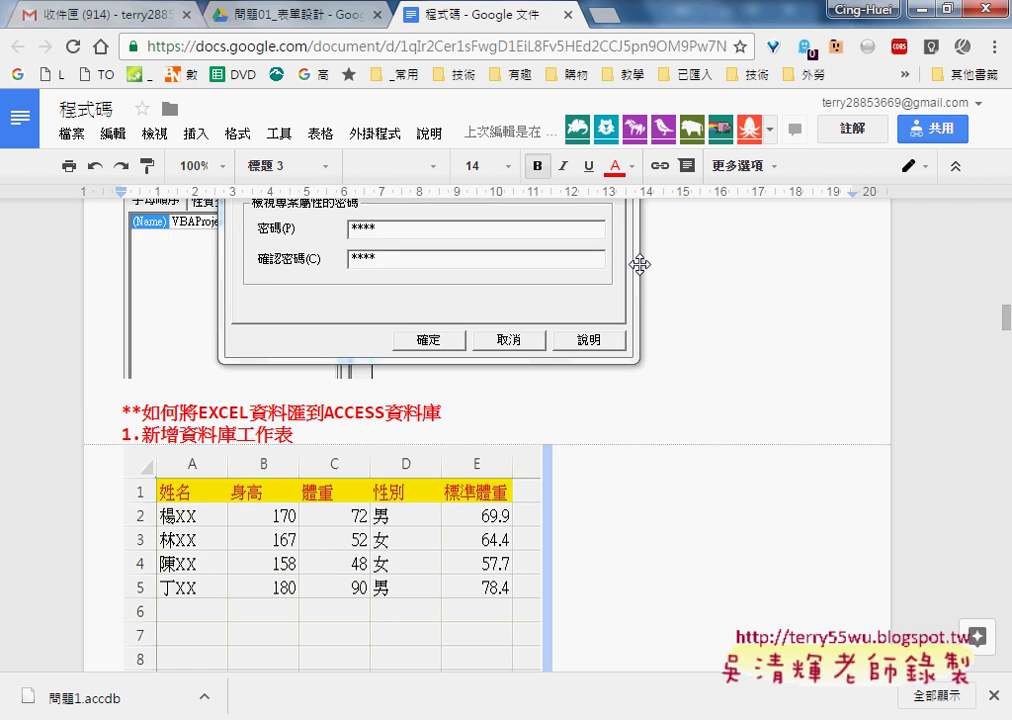
pyautogui.scroll(-3, 641, 265)
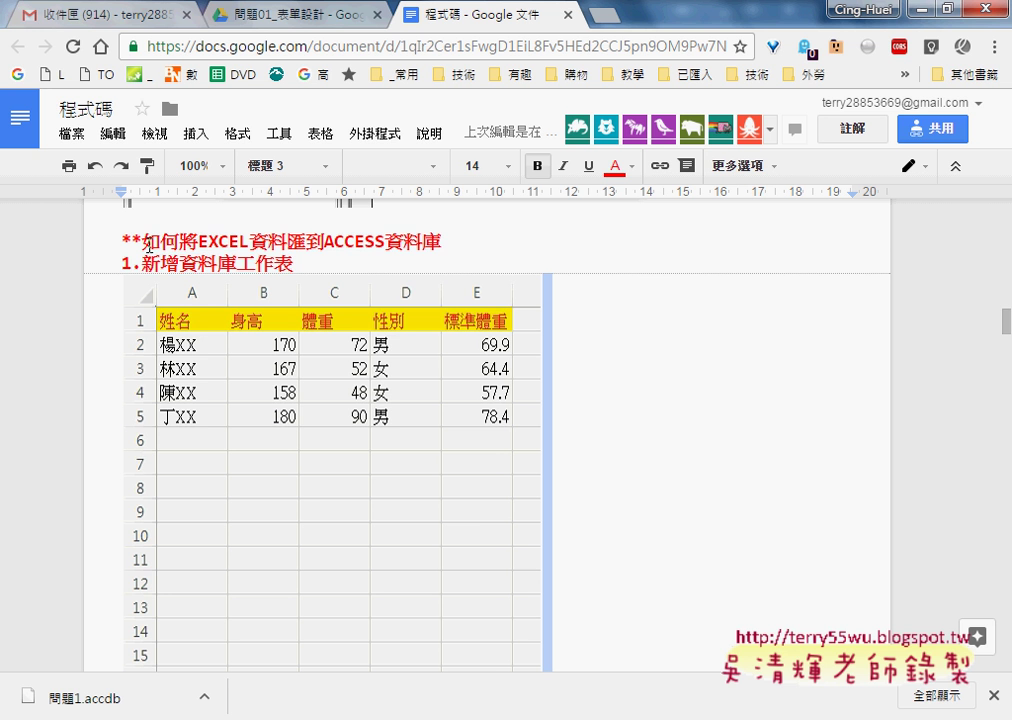
pyautogui.doubleClick(147, 246)
pyautogui.click(330, 246)
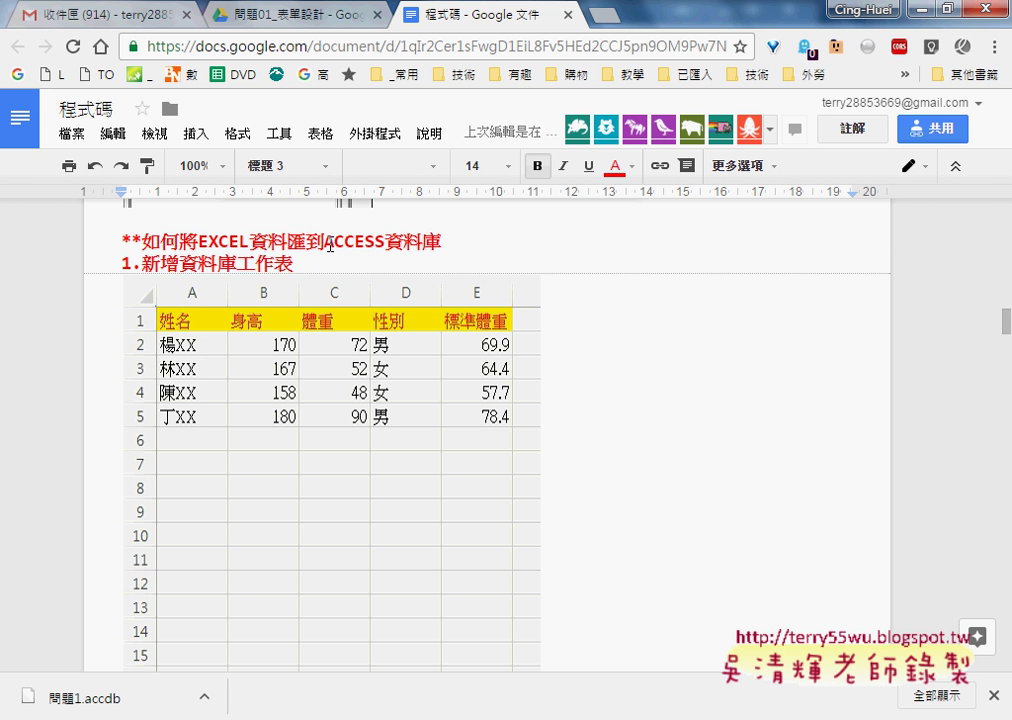
pyautogui.moveTo(330, 246); pyautogui.dragTo(472, 250)
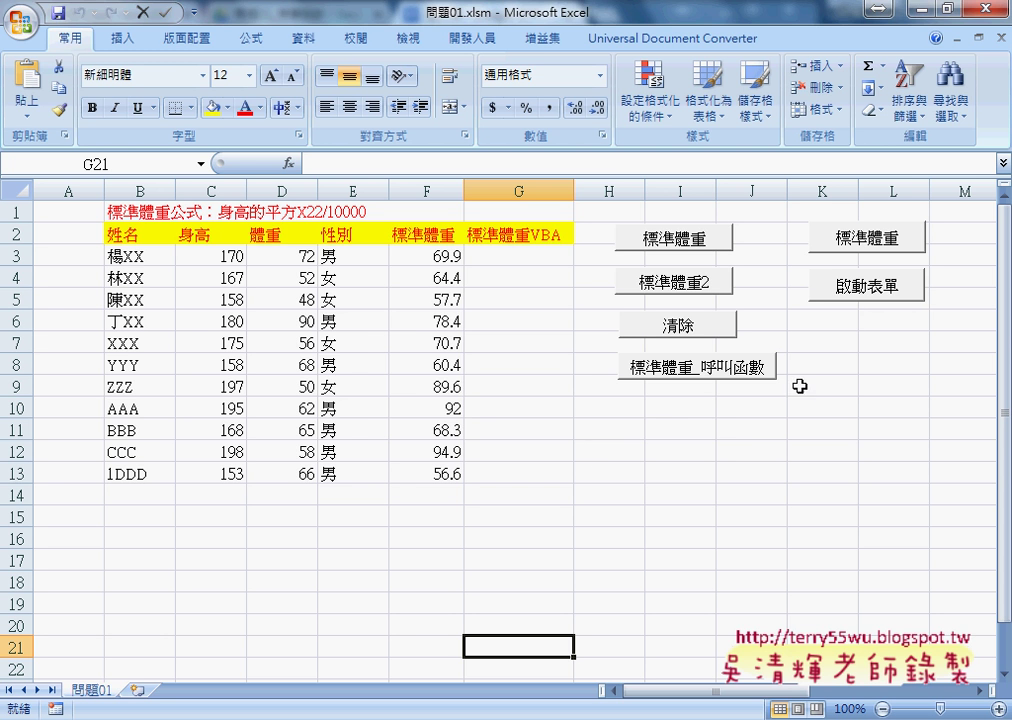
# Open the 標準體重計算 form and confirm that submitting empty fields shows a missing-data warning
pyautogui.click(863, 290)
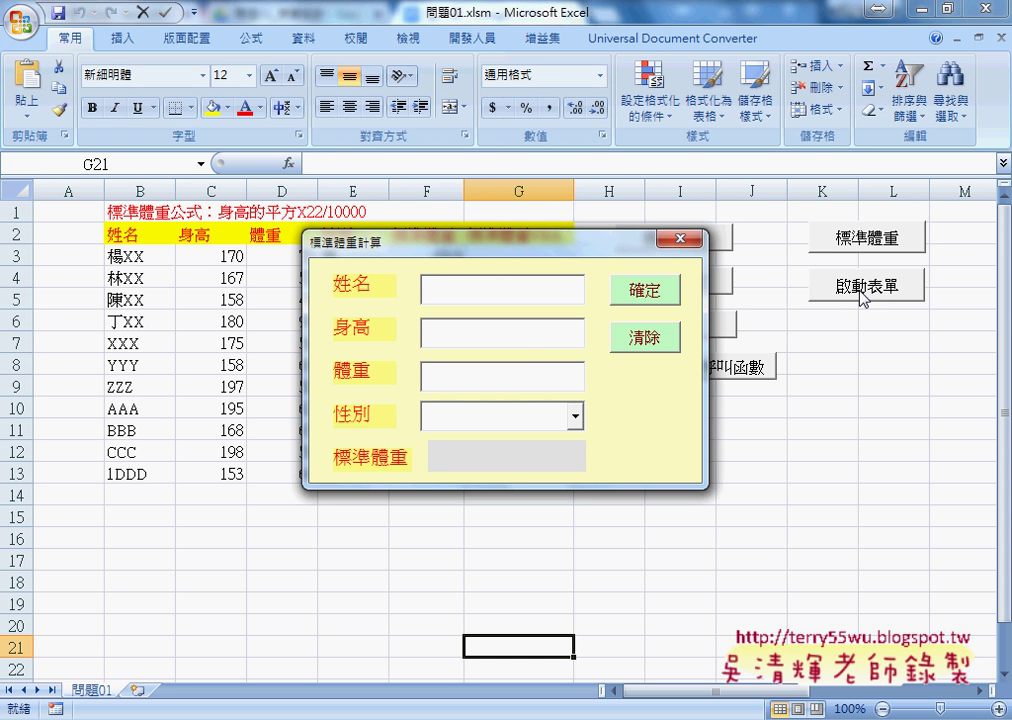
pyautogui.click(575, 416)
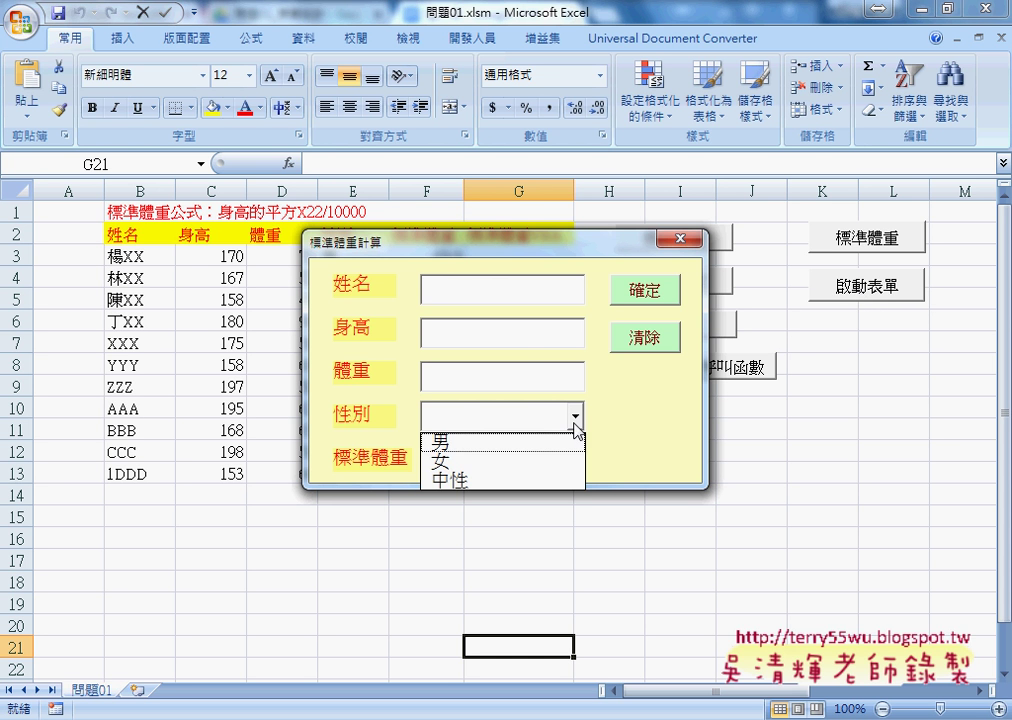
pyautogui.click(562, 443)
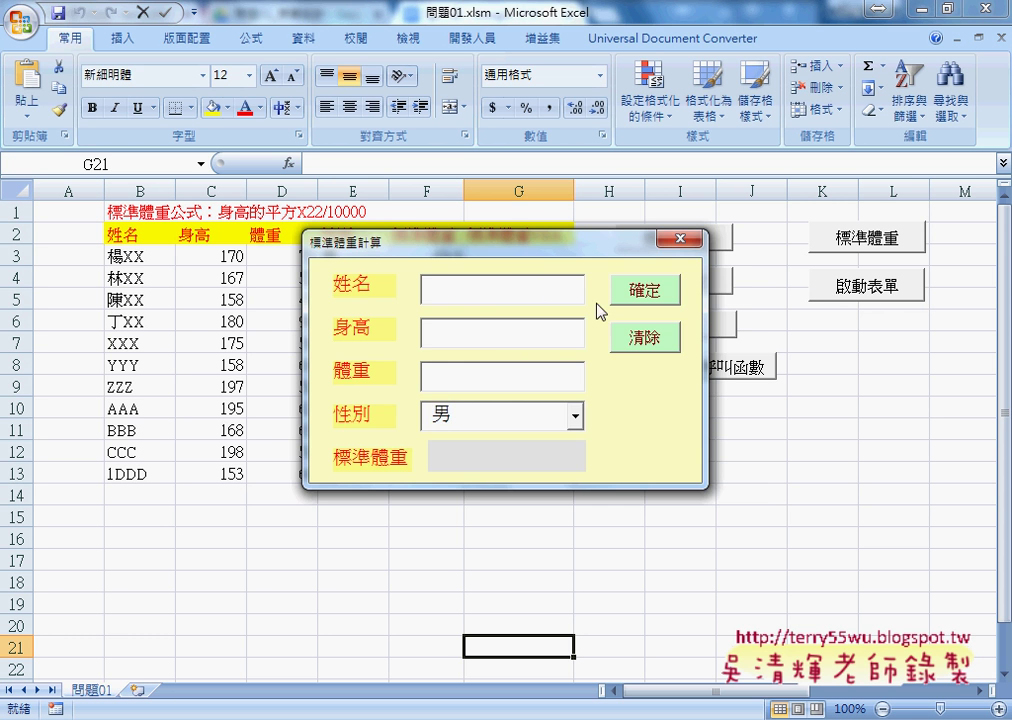
pyautogui.click(621, 298)
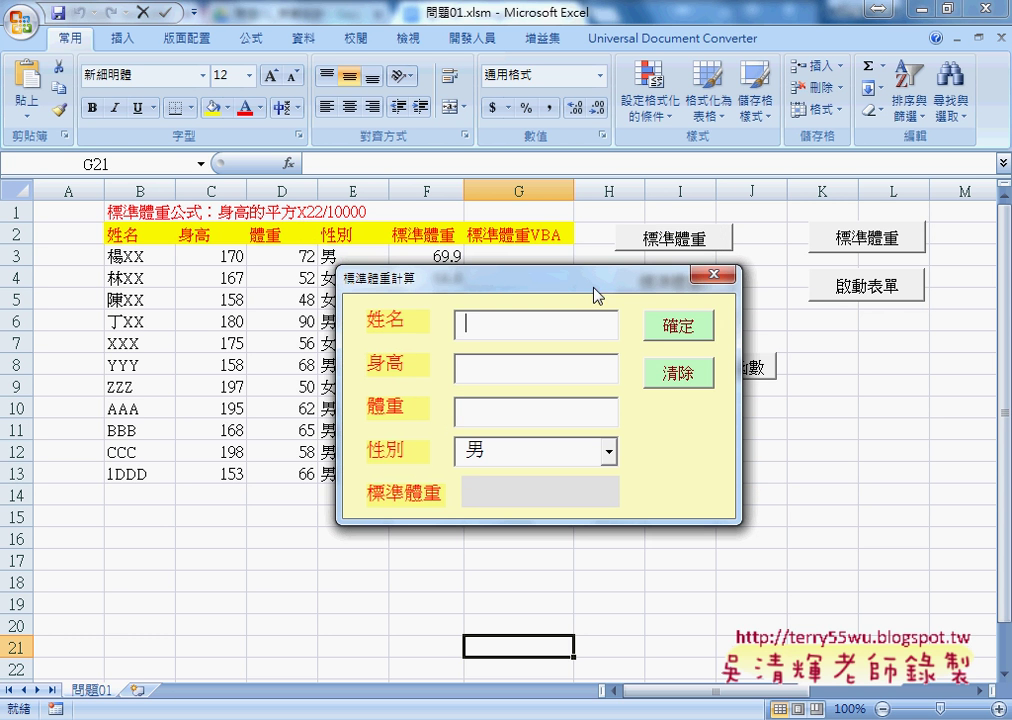
pyautogui.click(680, 334)
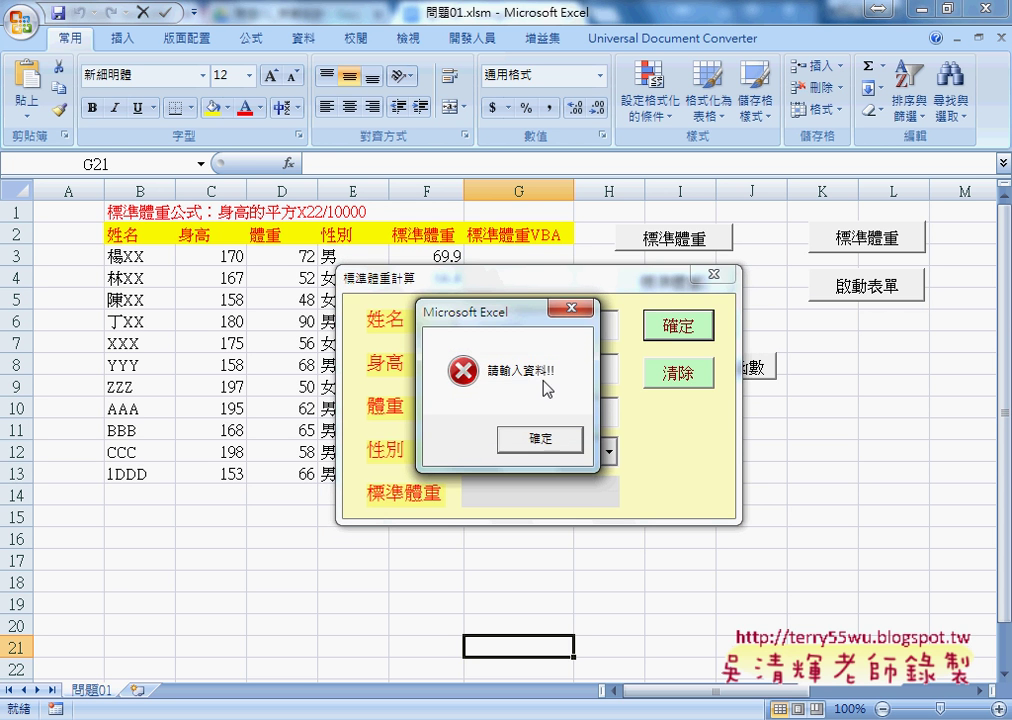
pyautogui.click(549, 446)
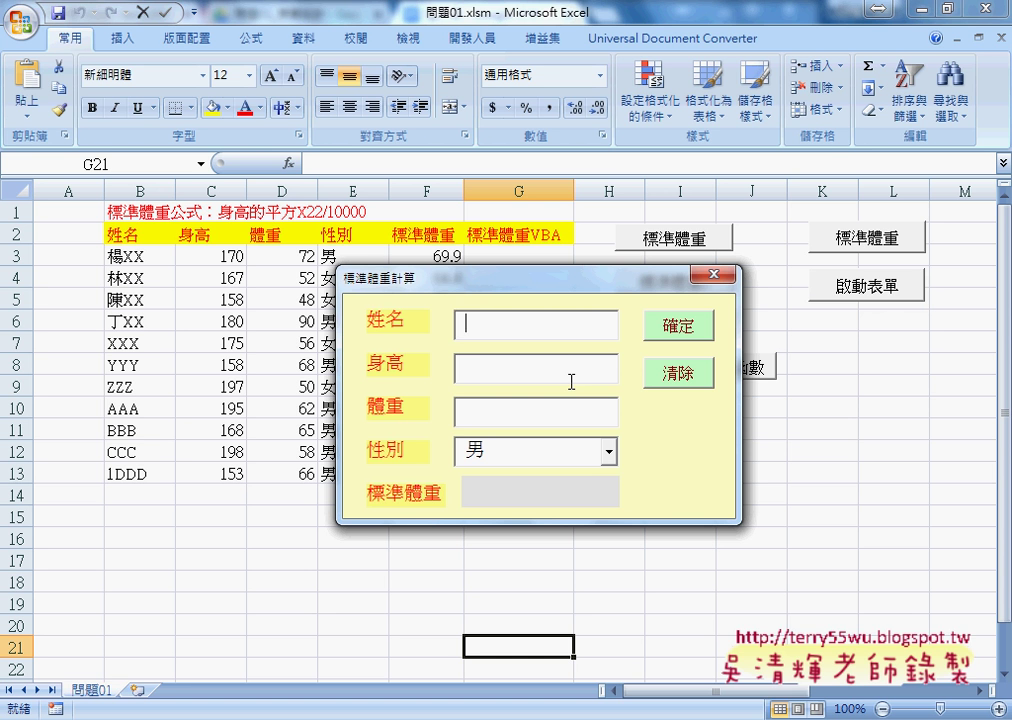
# Fill the form with name AAA, height 175, weight 56, gender 女, and move it off the table
pyautogui.write('AAA')
pyautogui.write('175')
pyautogui.press('Tab')
pyautogui.write('56')
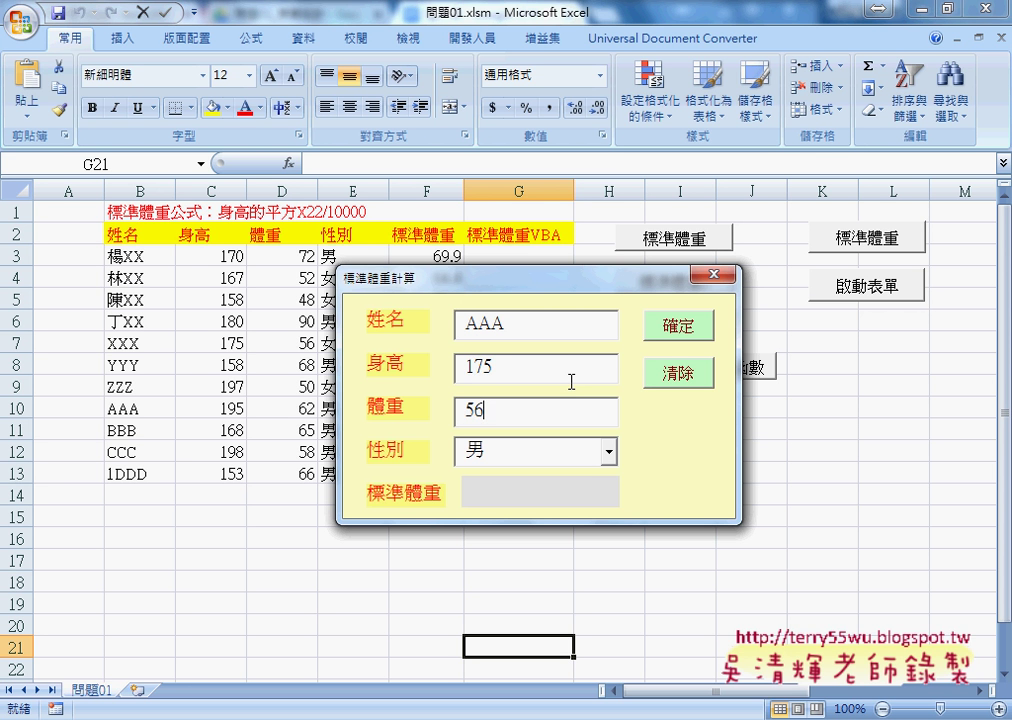
pyautogui.press('Tab')
pyautogui.press('Down')
pyautogui.press('Down')
pyautogui.press('Up')
pyautogui.press('Up')
pyautogui.click(608, 452)
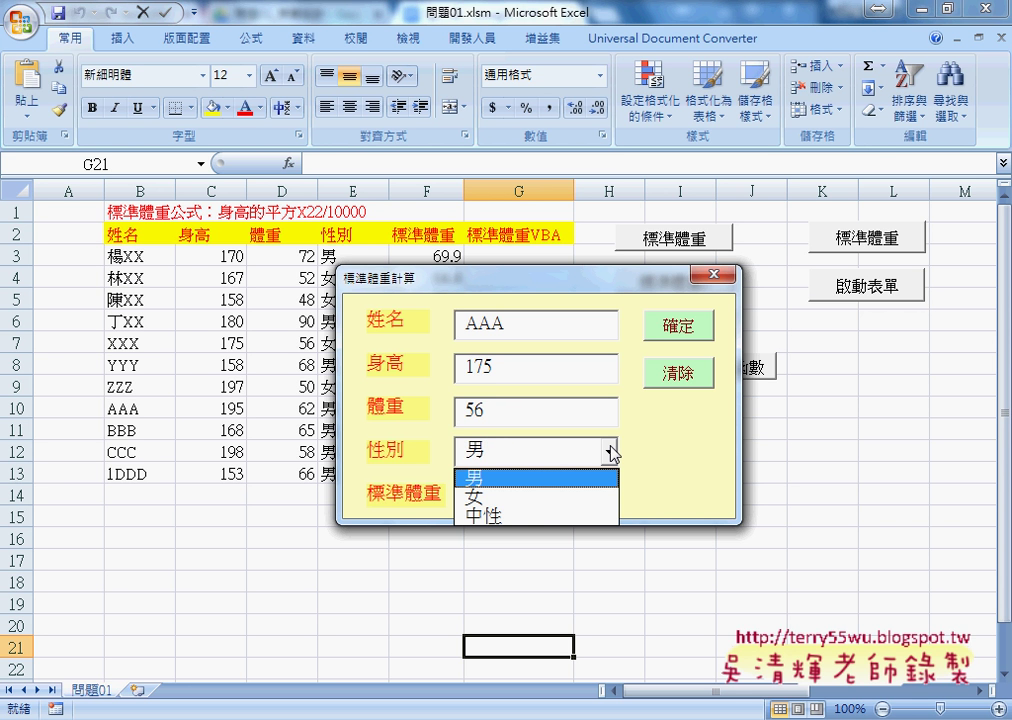
pyautogui.click(565, 496)
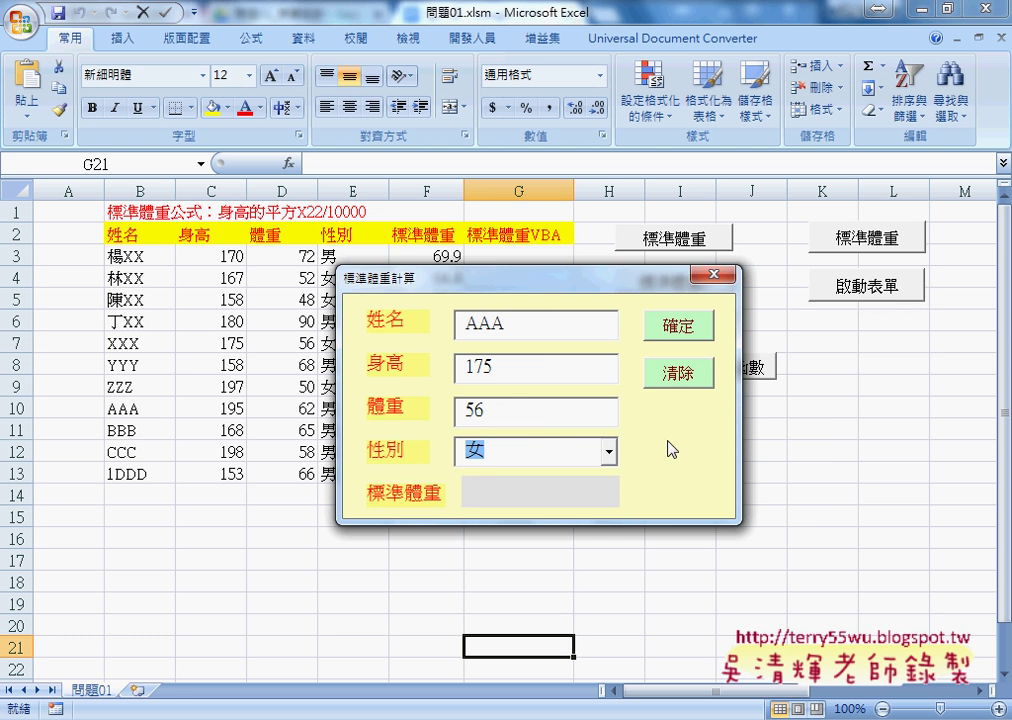
pyautogui.moveTo(630, 271); pyautogui.dragTo(818, 208)
pyautogui.click(703, 390)
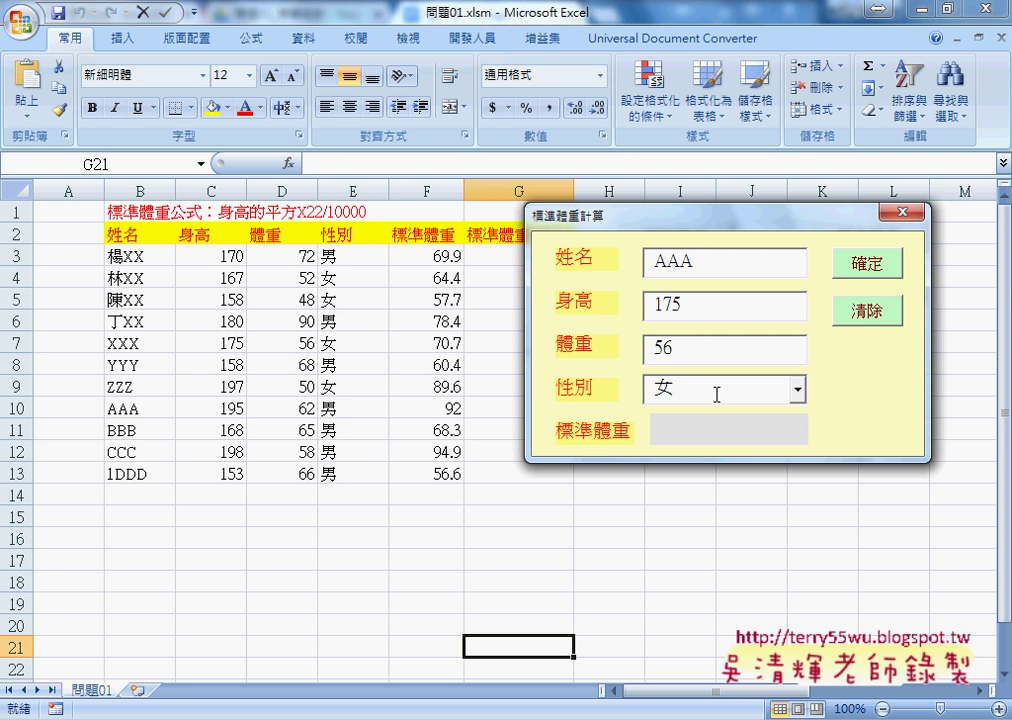
# Submit the AAA record to row 14 and start a test entry named FFF with height 158
pyautogui.press('Return')
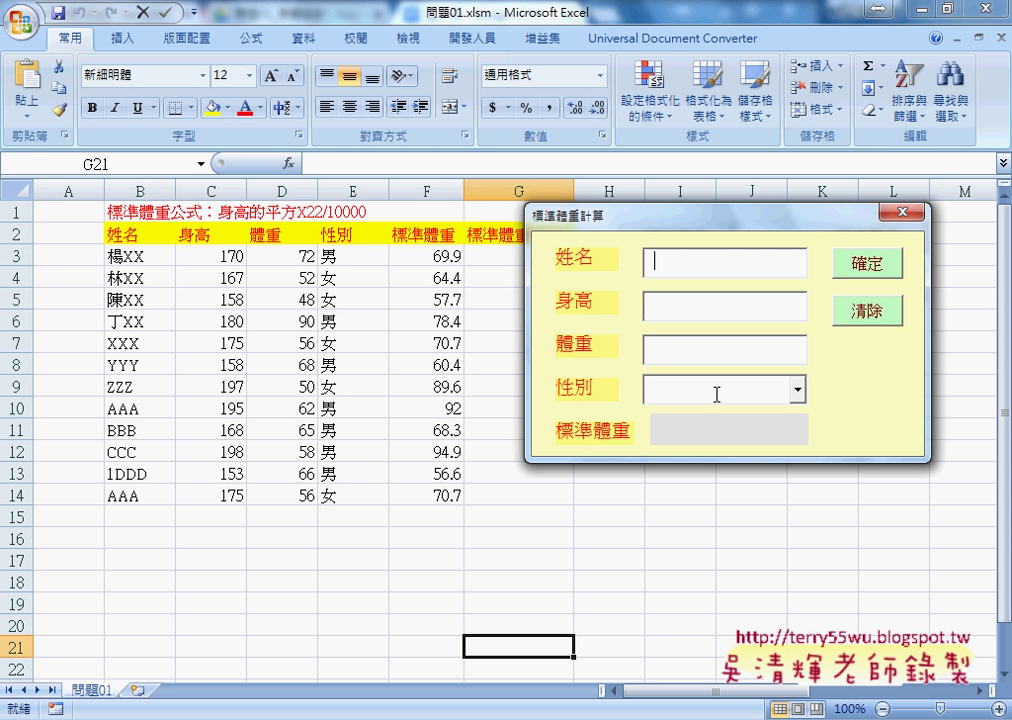
pyautogui.write('FFF')
pyautogui.write('158')
pyautogui.press('Tab')
# Submit FFF with an invalid weight and sex 男, dismiss the rejection warning, and close the form
pyautogui.write('5')
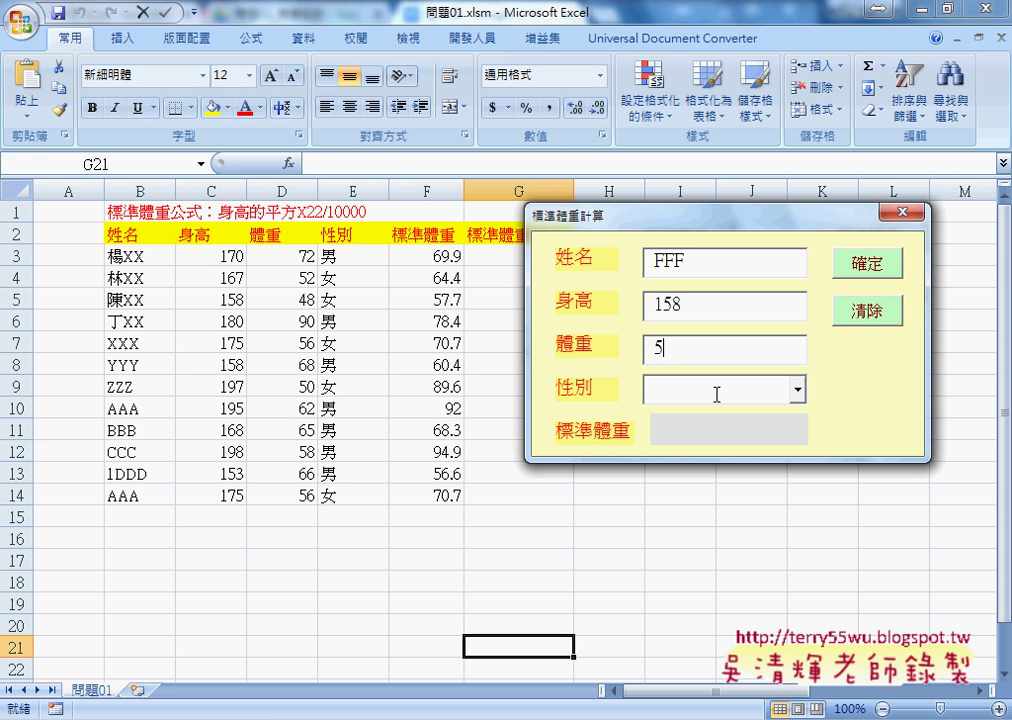
pyautogui.write('3')
pyautogui.press('BackSpace')
pyautogui.press('BackSpace')
pyautogui.write('2')
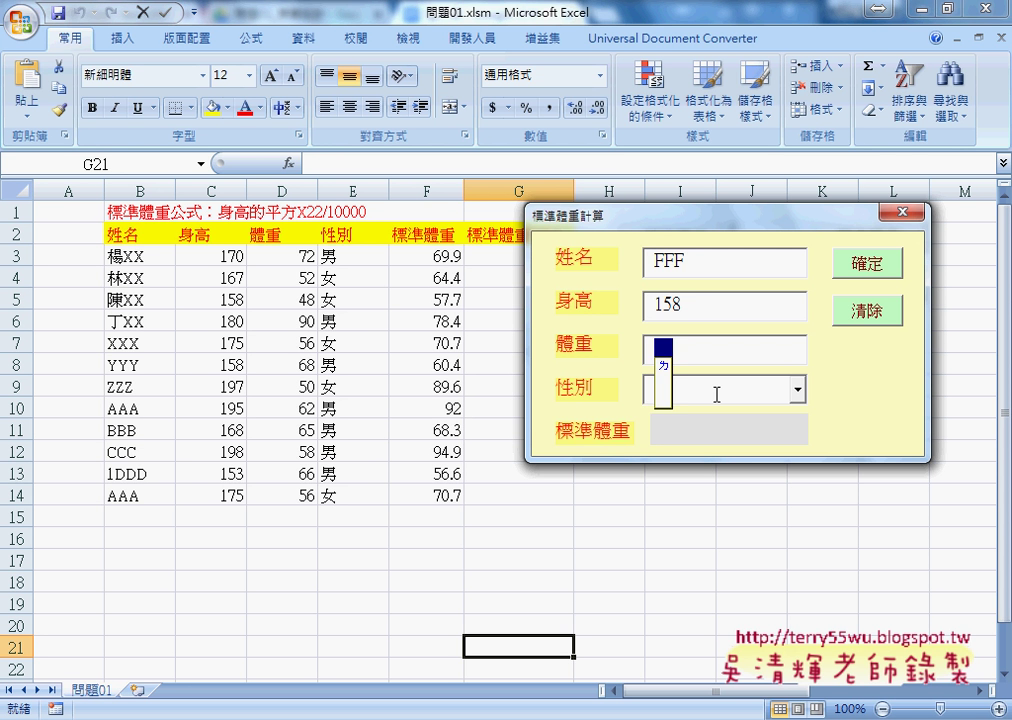
pyautogui.write('11')
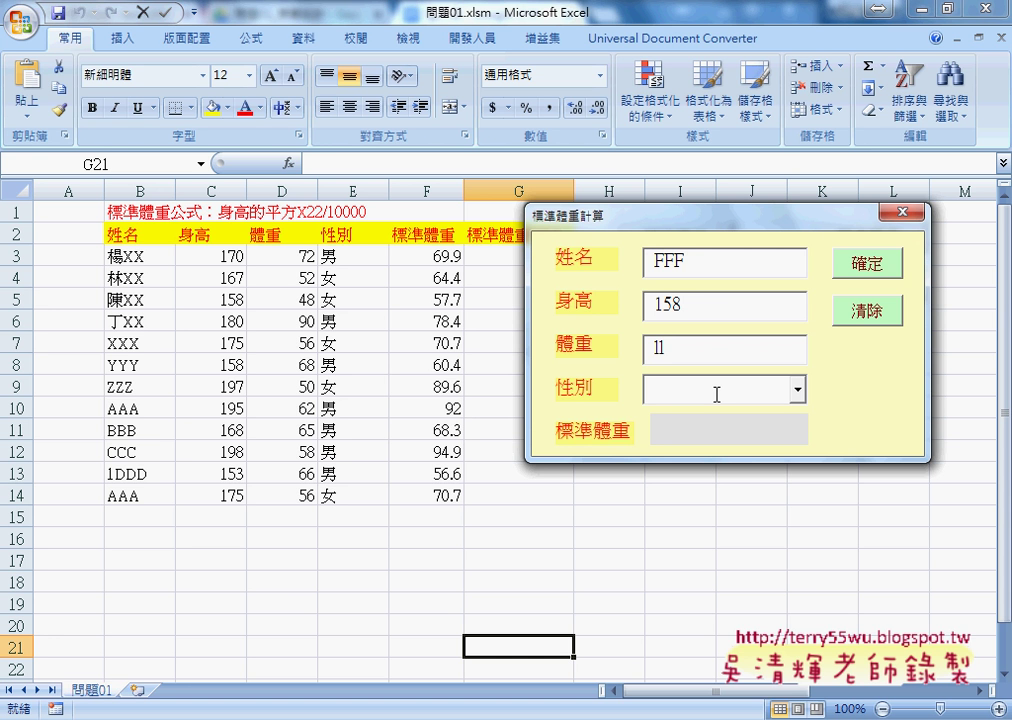
pyautogui.write('男')
pyautogui.press('Return')
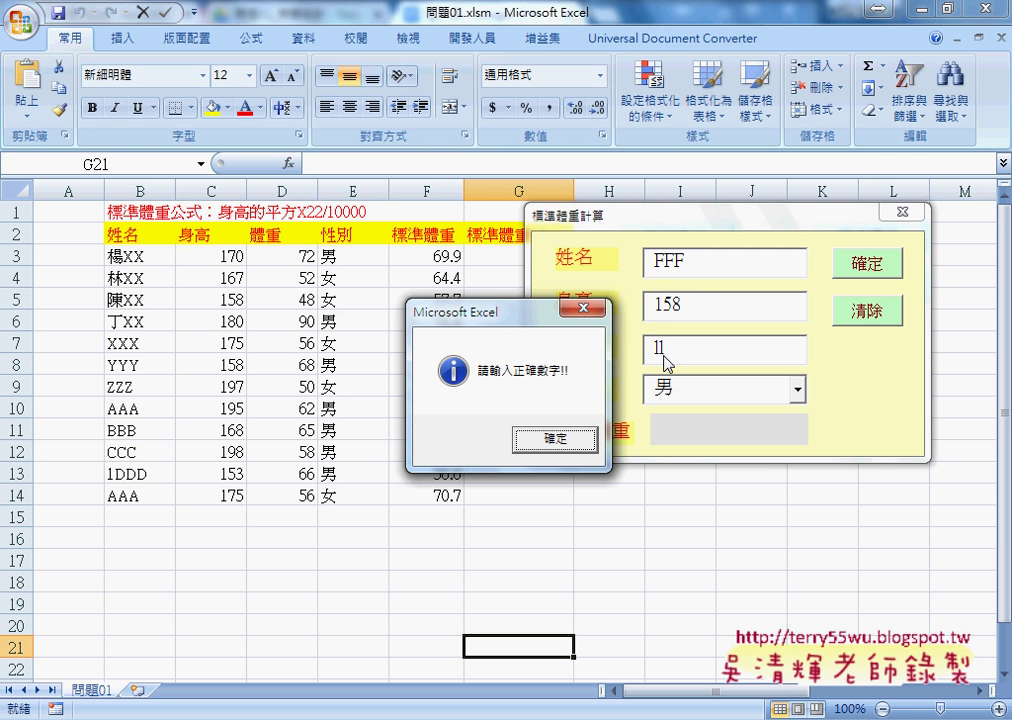
pyautogui.click(569, 449)
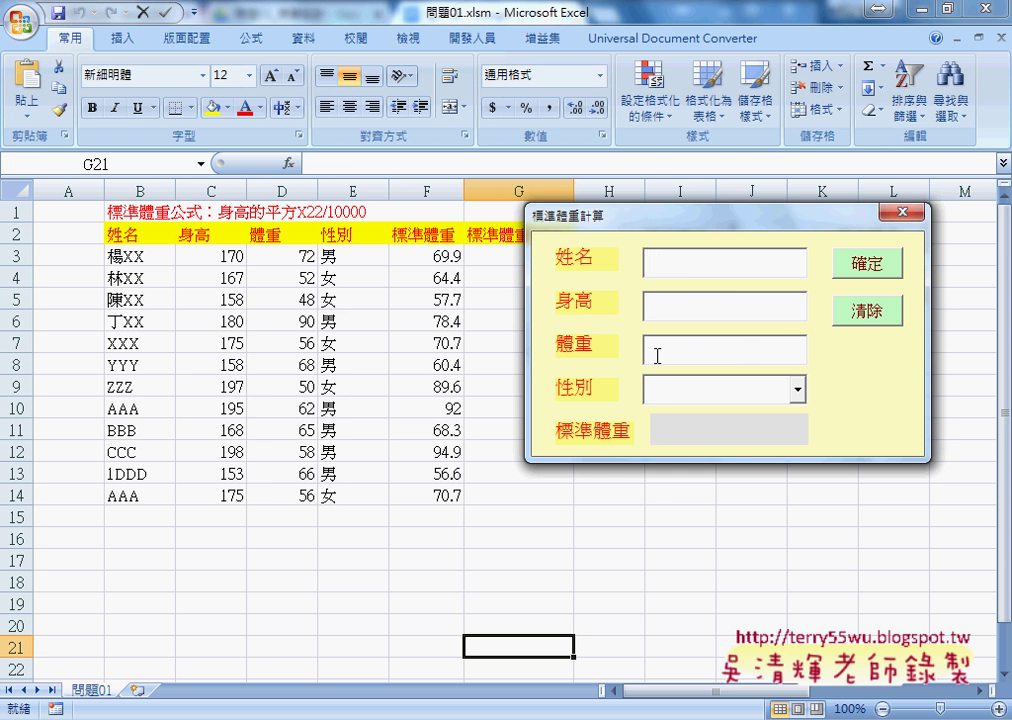
pyautogui.click(901, 212)
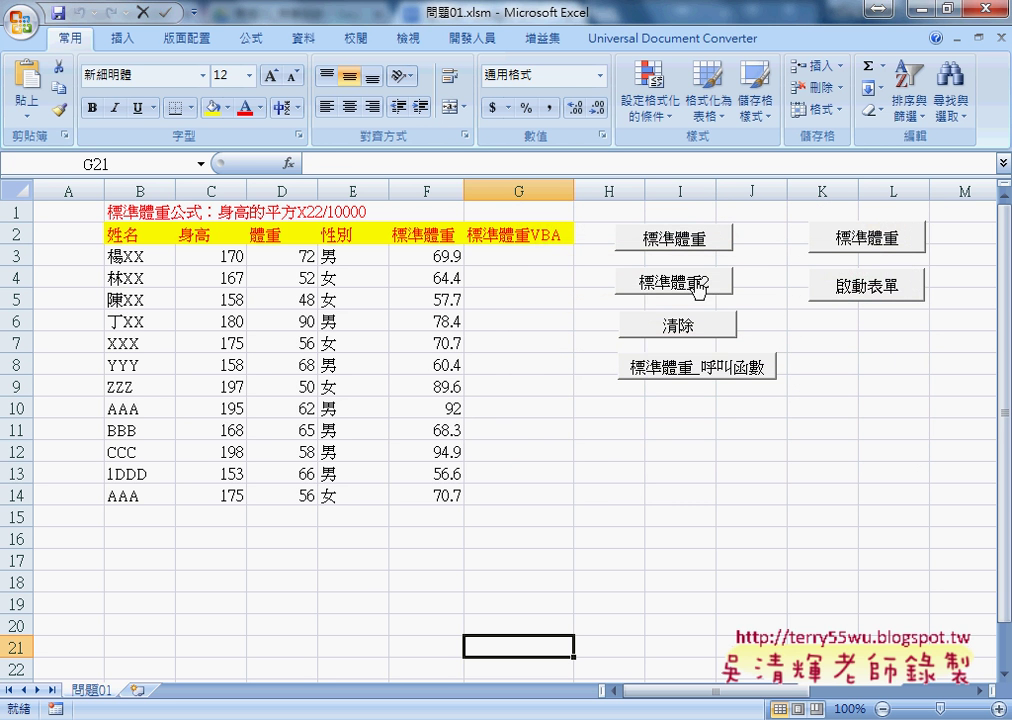
pyautogui.click(845, 286)
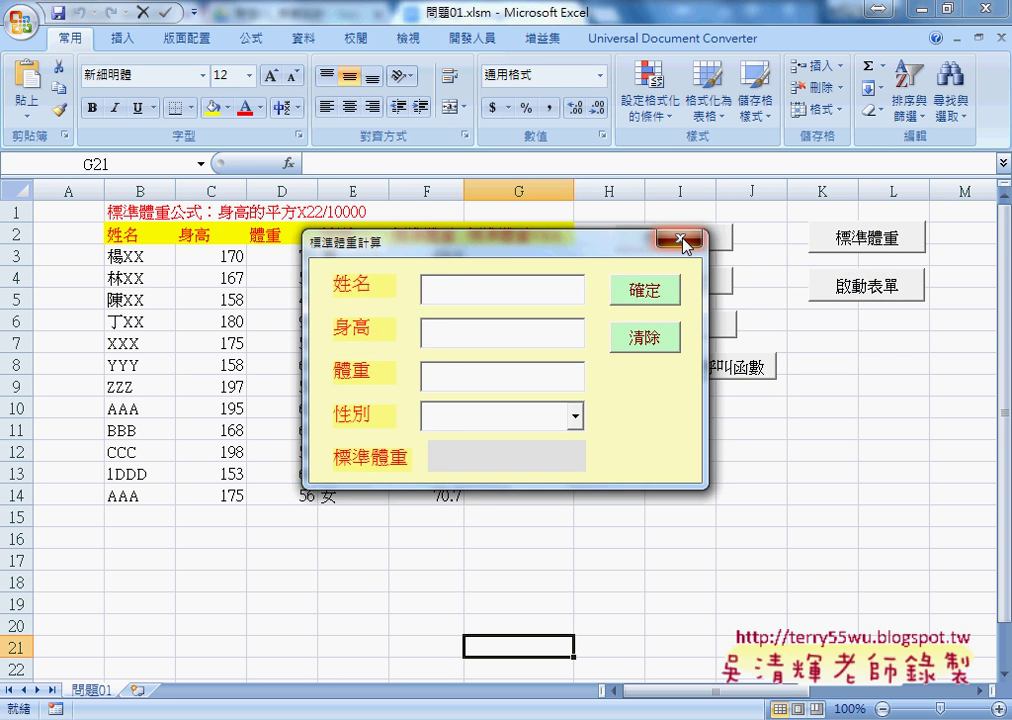
pyautogui.click(680, 238)
pyautogui.click(471, 38)
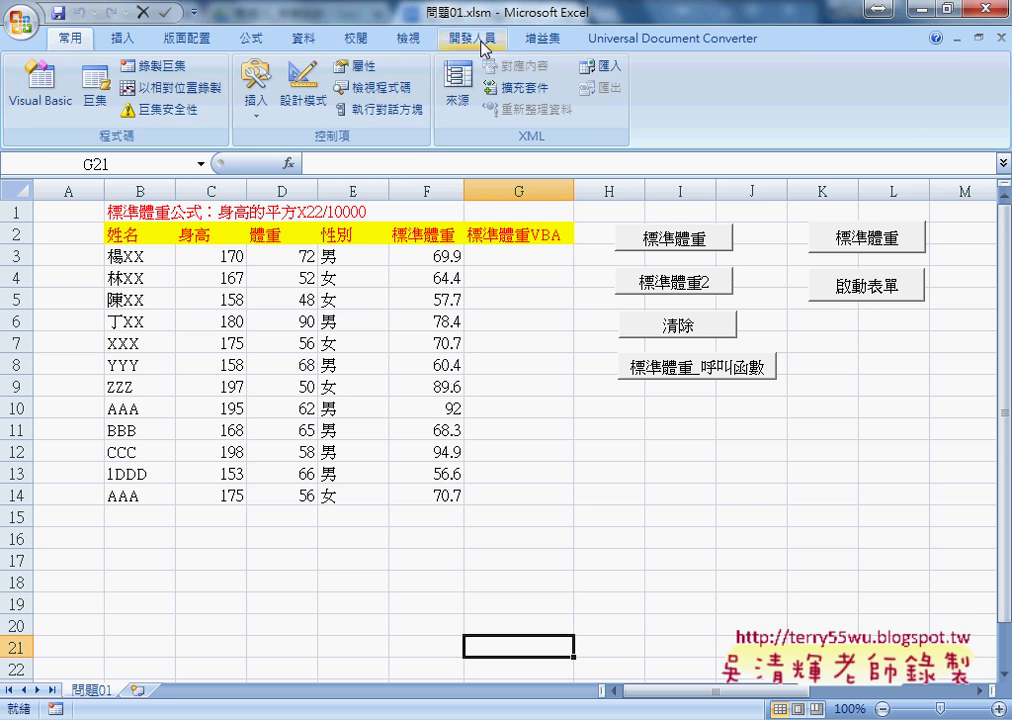
pyautogui.click(40, 88)
pyautogui.moveTo(169, 287); pyautogui.dragTo(289, 300)
pyautogui.doubleClick(180, 301)
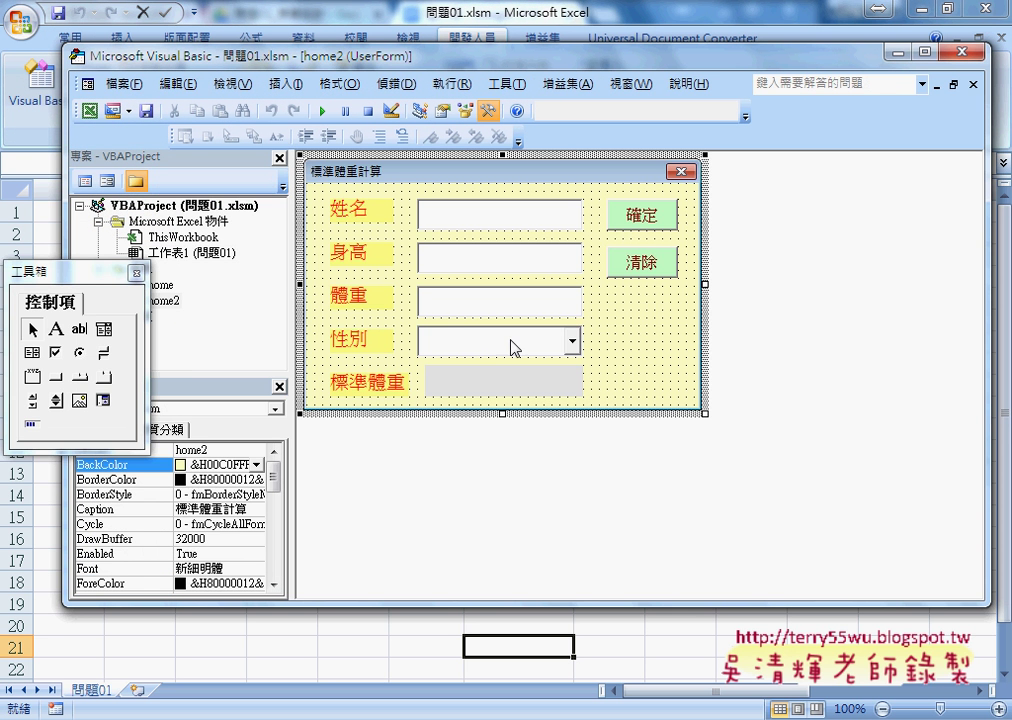
pyautogui.doubleClick(621, 214)
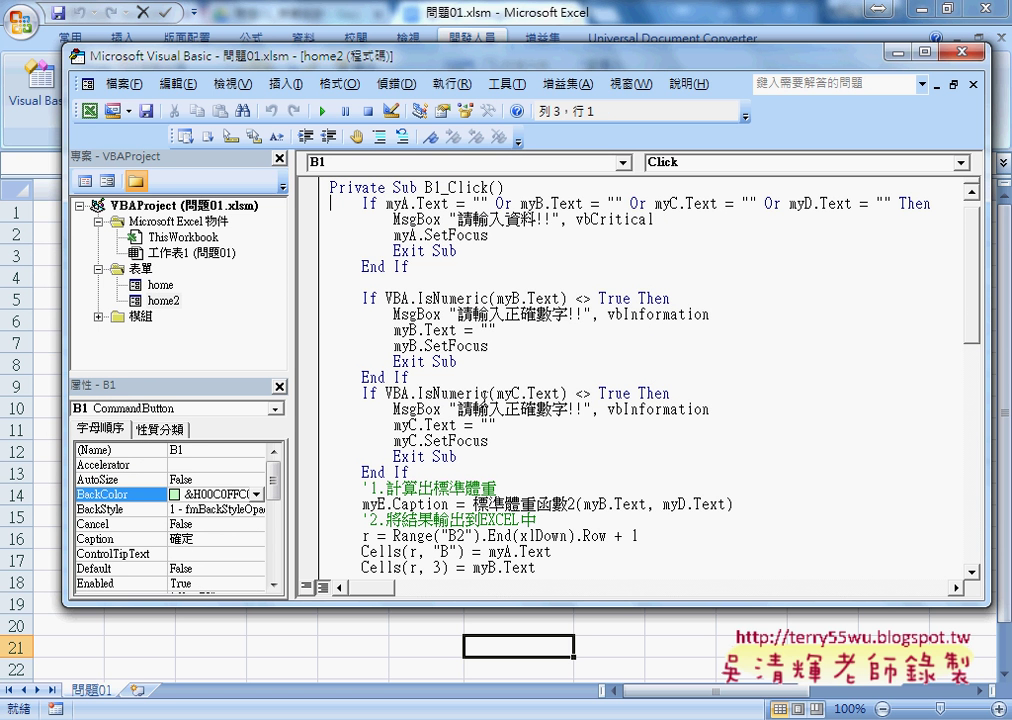
pyautogui.click(484, 393)
pyautogui.scroll(-2, 545, 402)
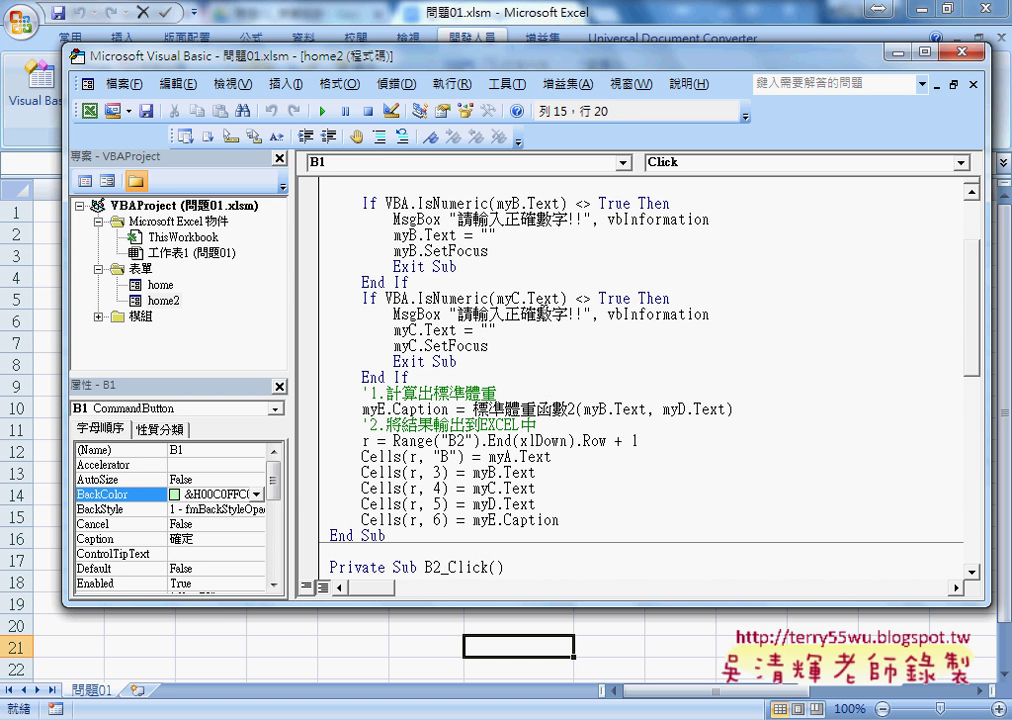
pyautogui.click(445, 330)
pyautogui.scroll(2, 555, 346)
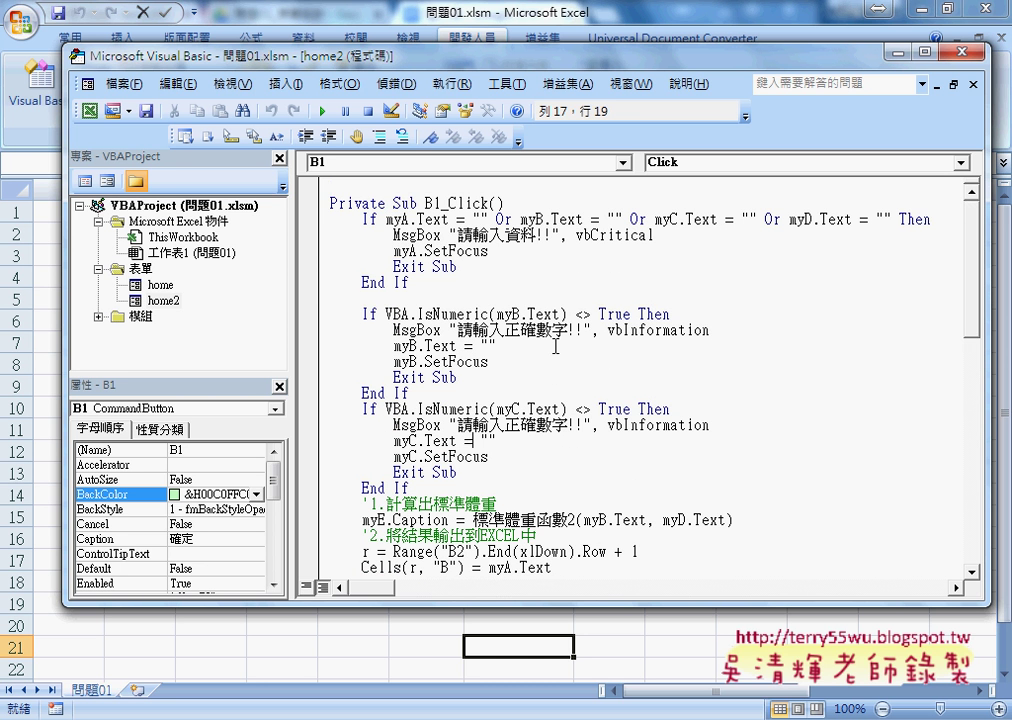
pyautogui.click(417, 425)
pyautogui.click(964, 52)
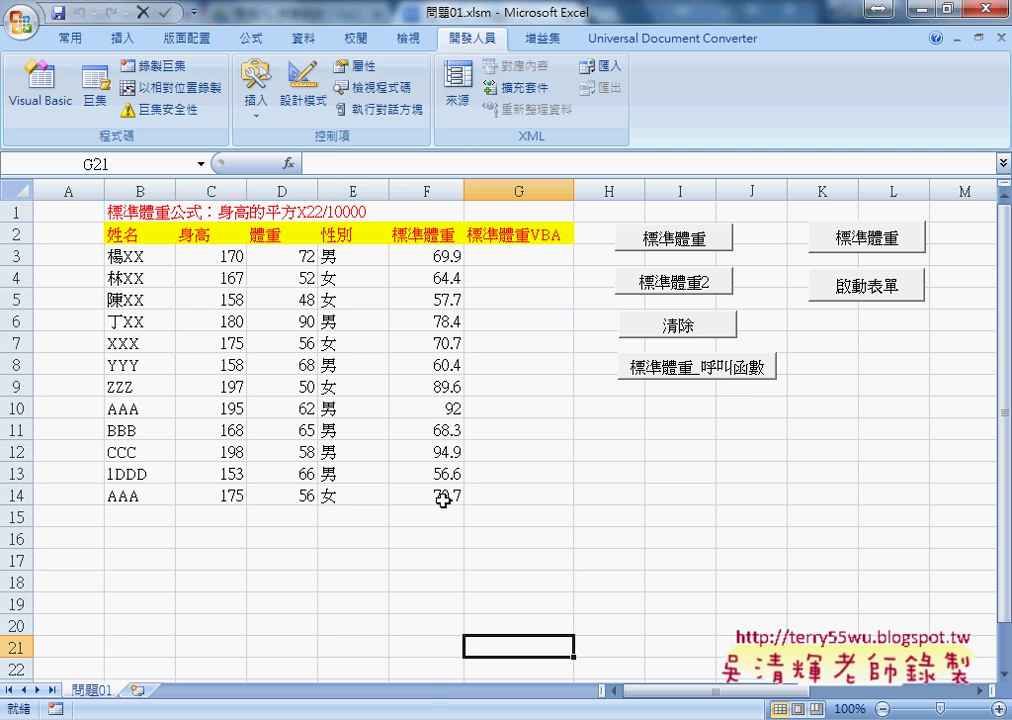
# Select the height/weight table range B2:F14, header row included
pyautogui.moveTo(443, 495); pyautogui.dragTo(144, 260)
pyautogui.moveTo(139, 245); pyautogui.dragTo(139, 238)
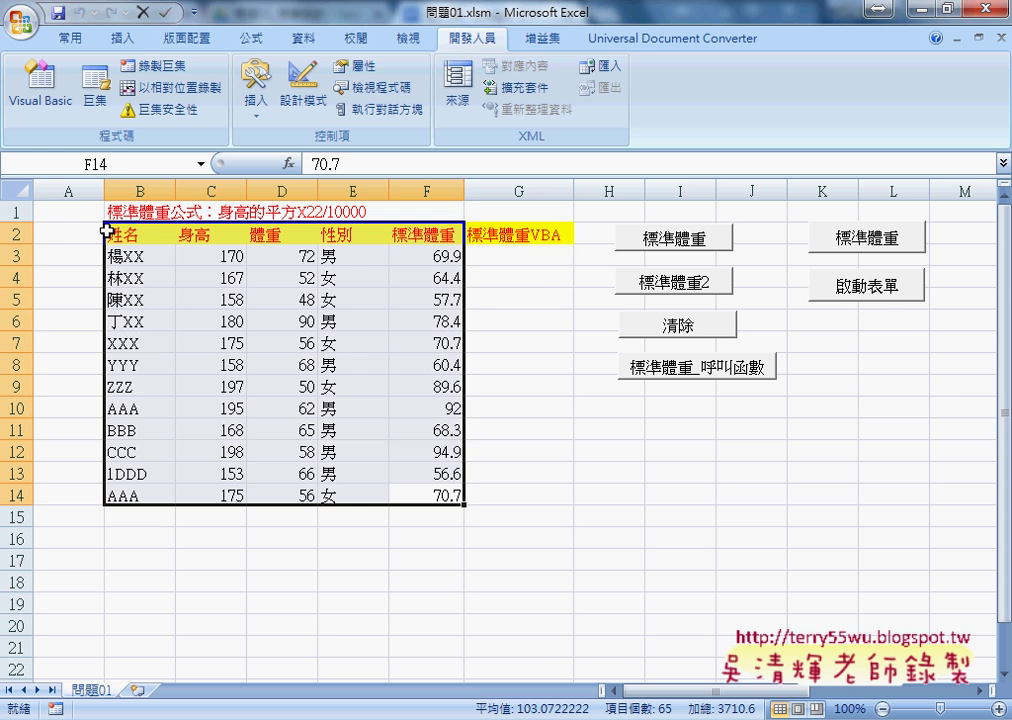
pyautogui.click(72, 186)
pyautogui.click(72, 214)
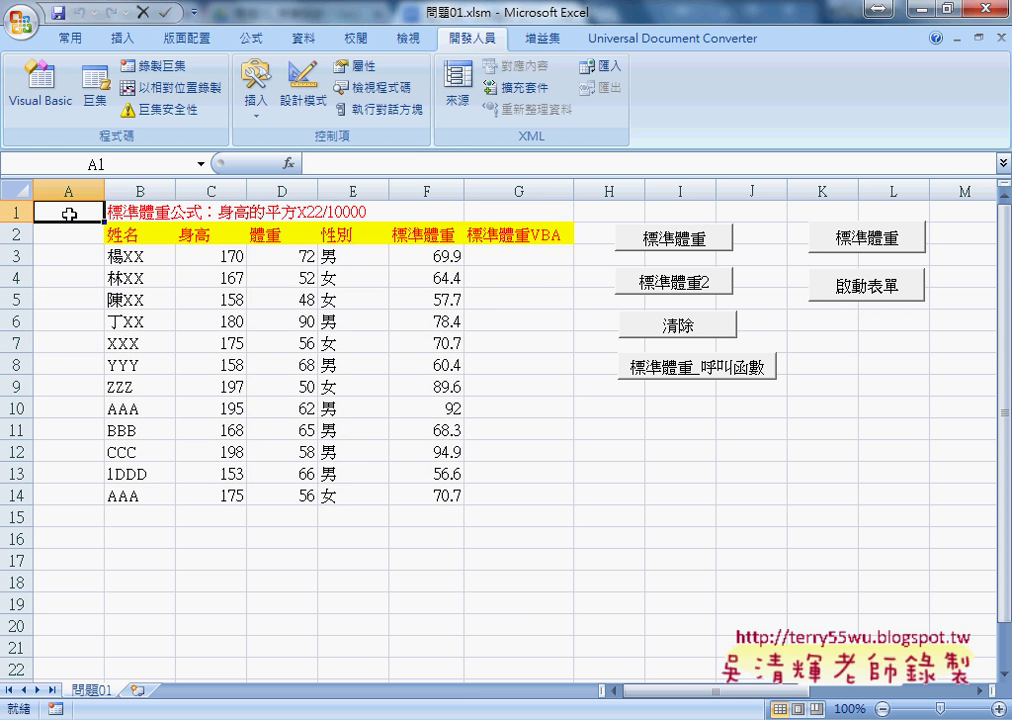
pyautogui.moveTo(138, 234)
pyautogui.mouseDown()
pyautogui.moveTo(438, 446)
pyautogui.moveTo(436, 487)
pyautogui.mouseUp()
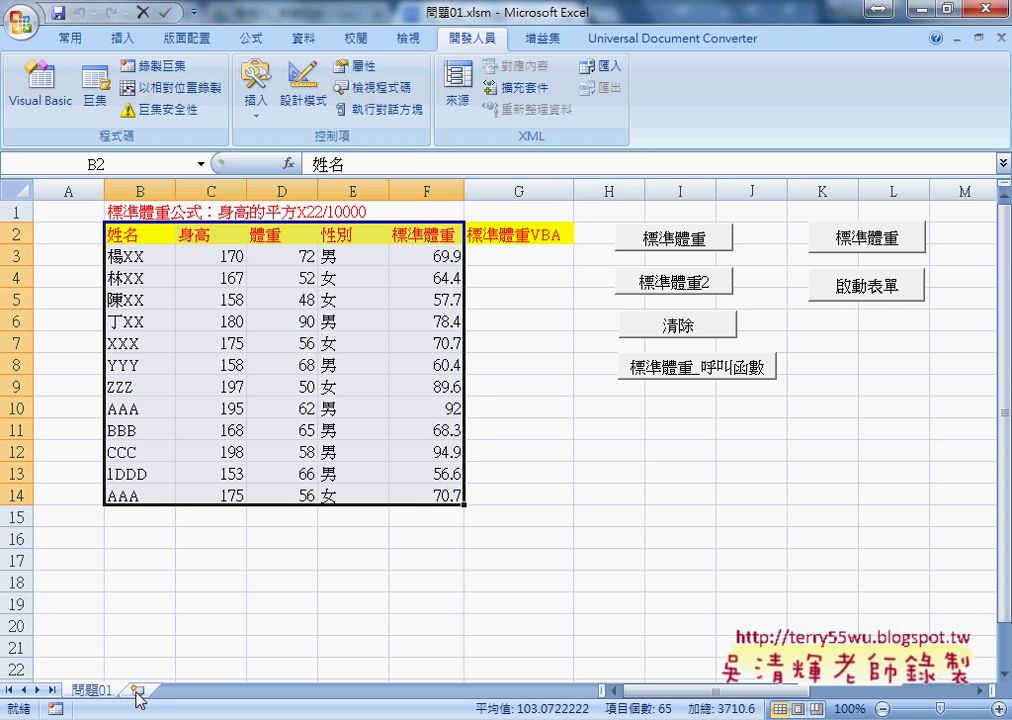
# Insert a new worksheet named 資料庫
pyautogui.click(143, 690)
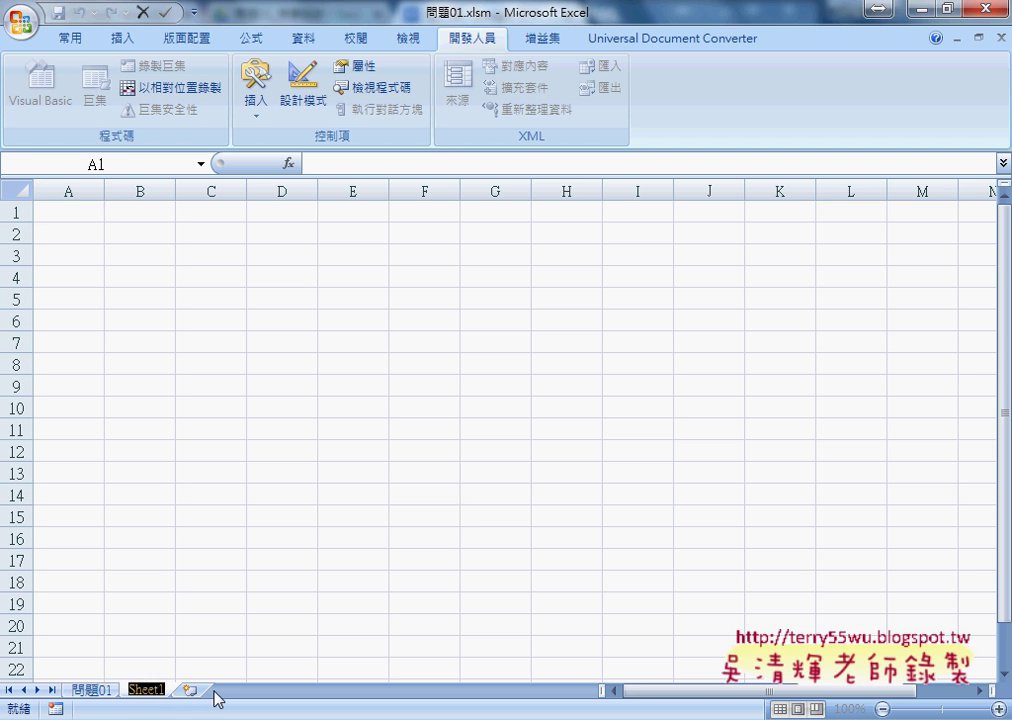
pyautogui.write('資')
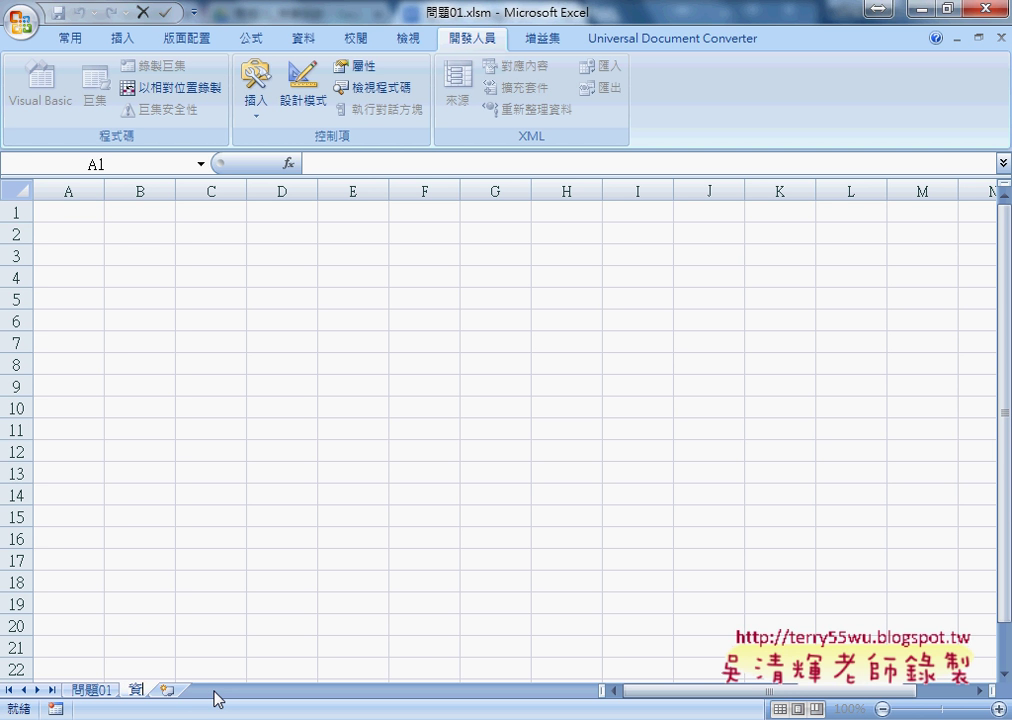
pyautogui.write('料')
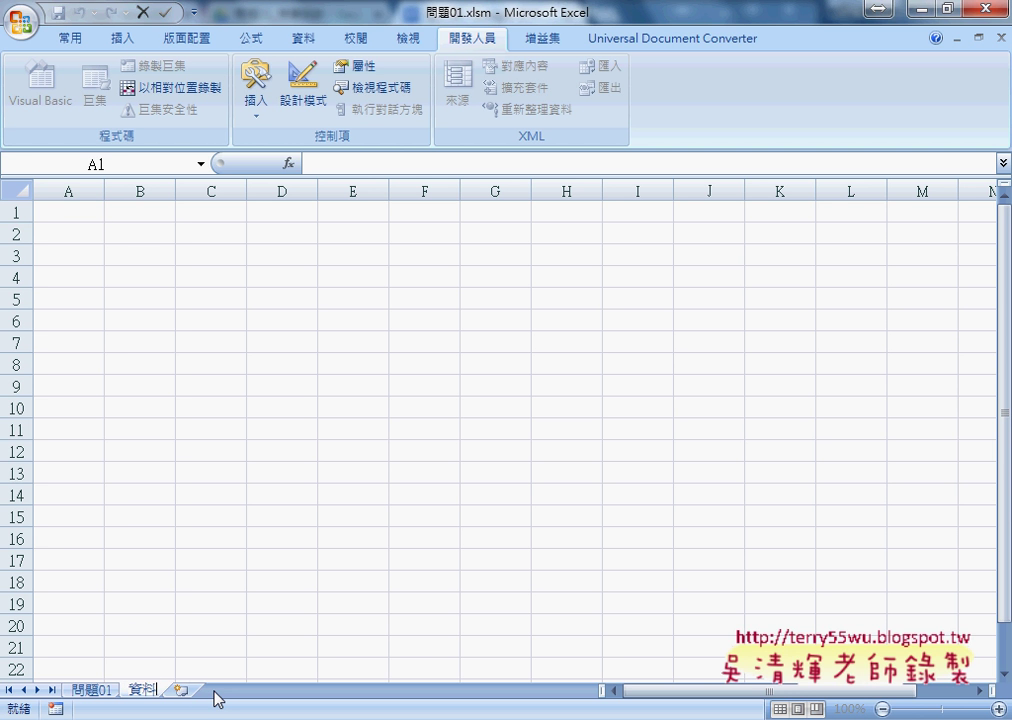
pyautogui.write('庫')
pyautogui.press('Return')
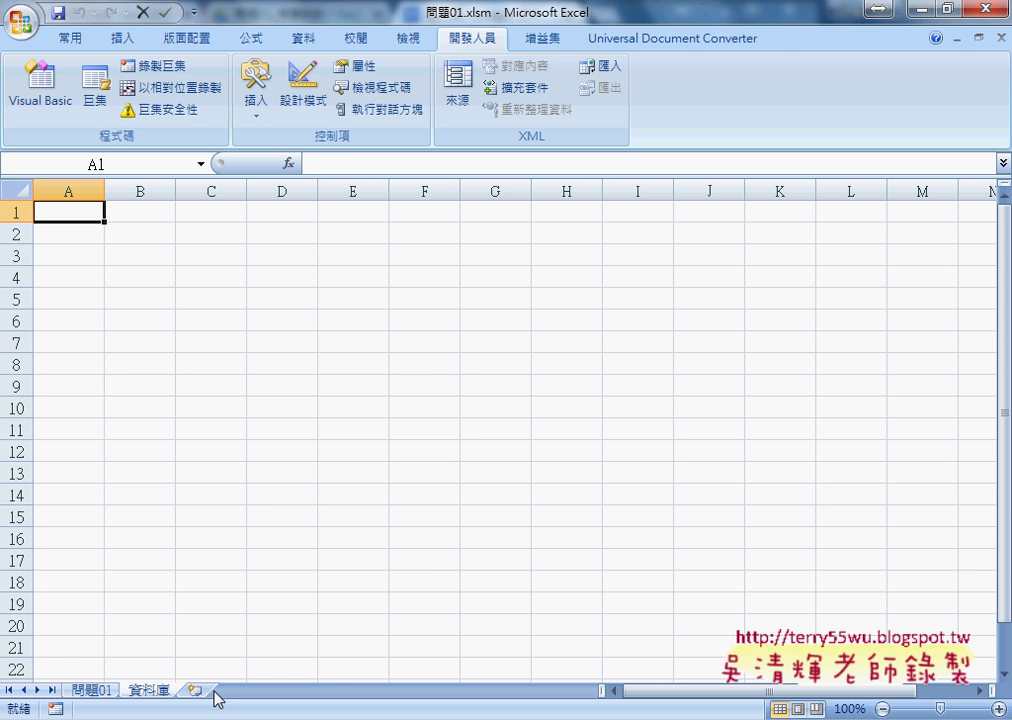
# Copy the 問題01 table B2:F14 and paste it at cell A1 of the 資料庫 sheet
pyautogui.click(90, 690)
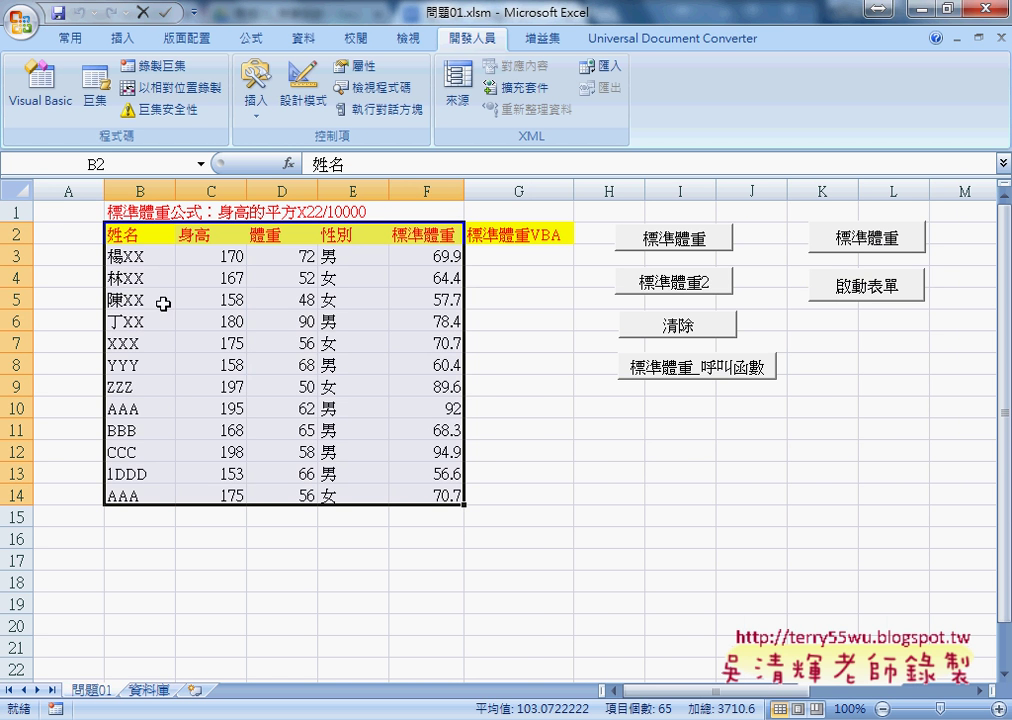
pyautogui.hotkey('ctrl', 'c')
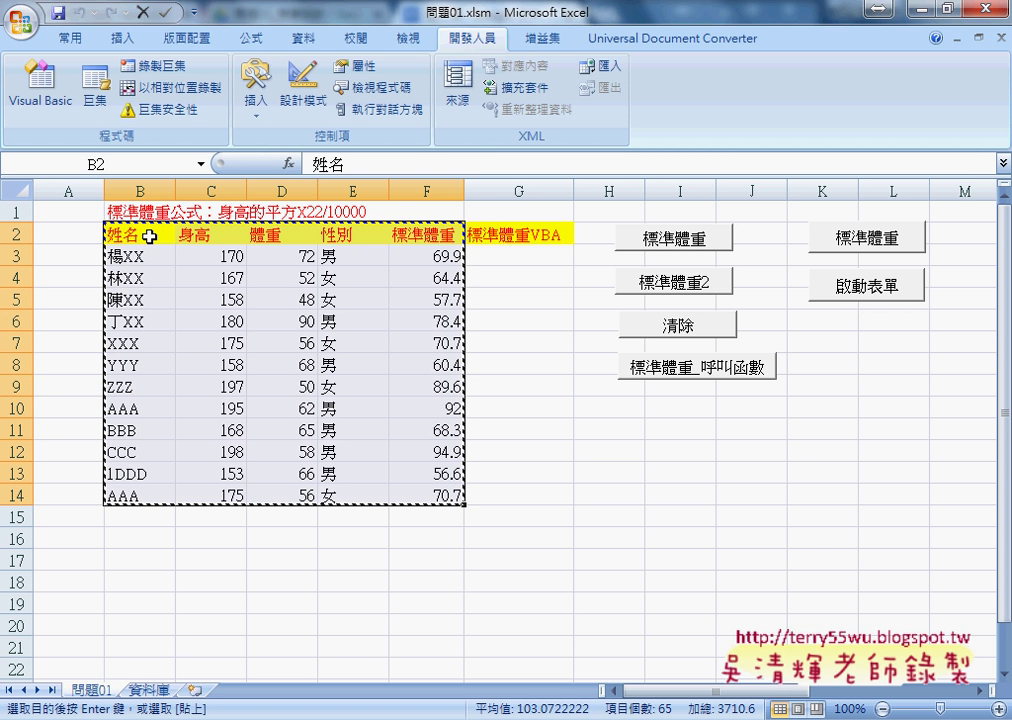
pyautogui.click(153, 690)
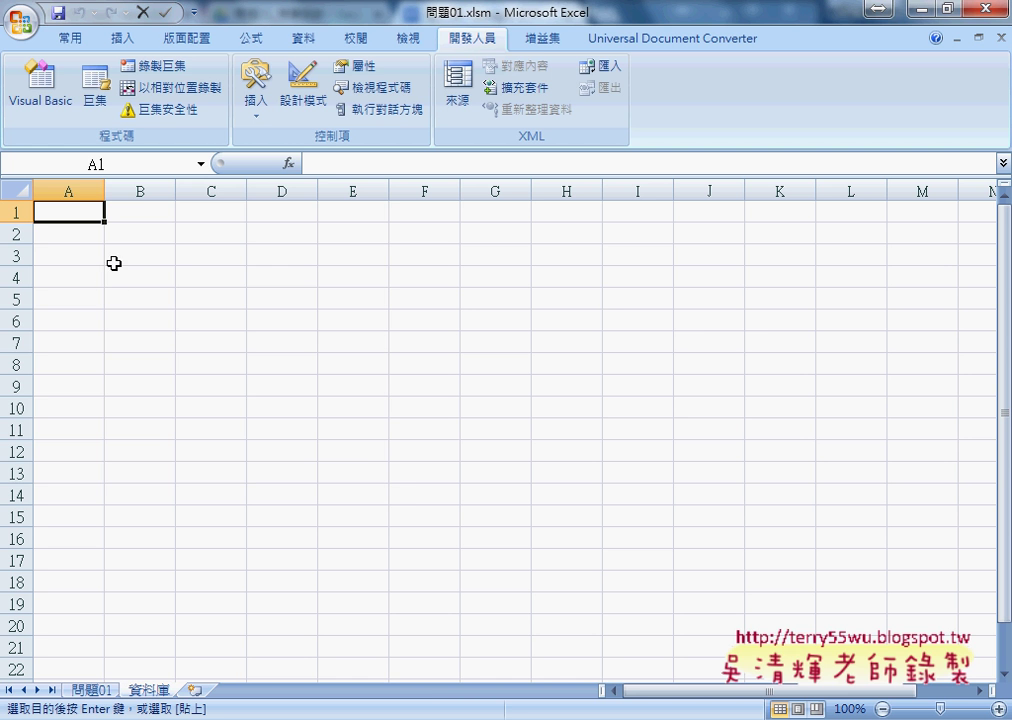
pyautogui.hotkey('ctrl', 'v')
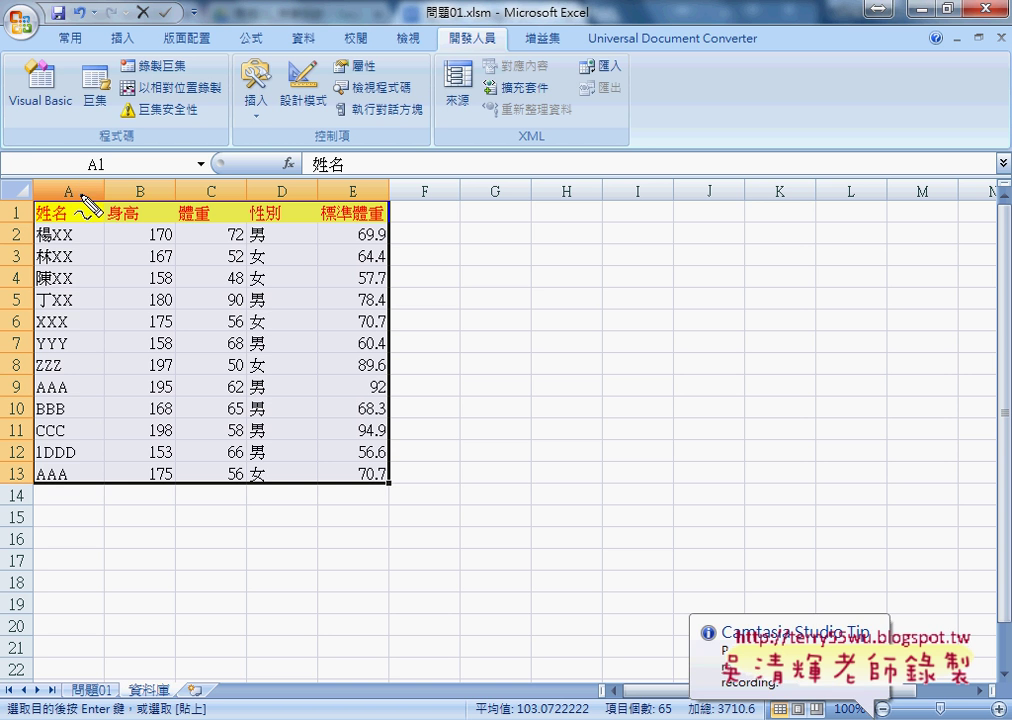
pyautogui.moveTo(155, 706); pyautogui.dragTo(183, 708)
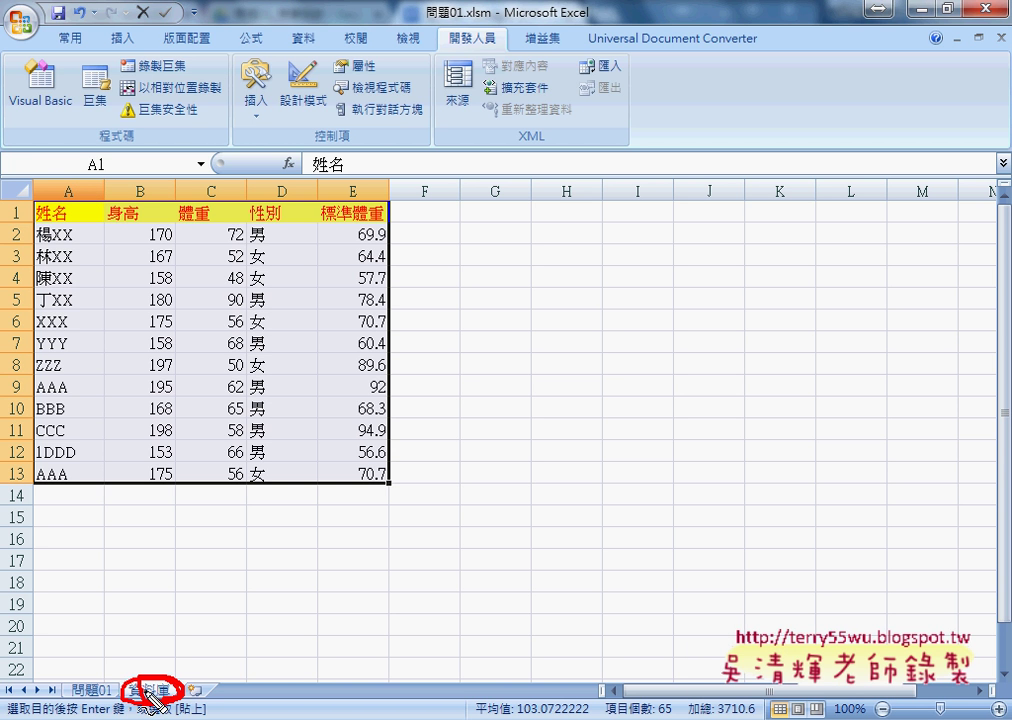
pyautogui.press('Escape')
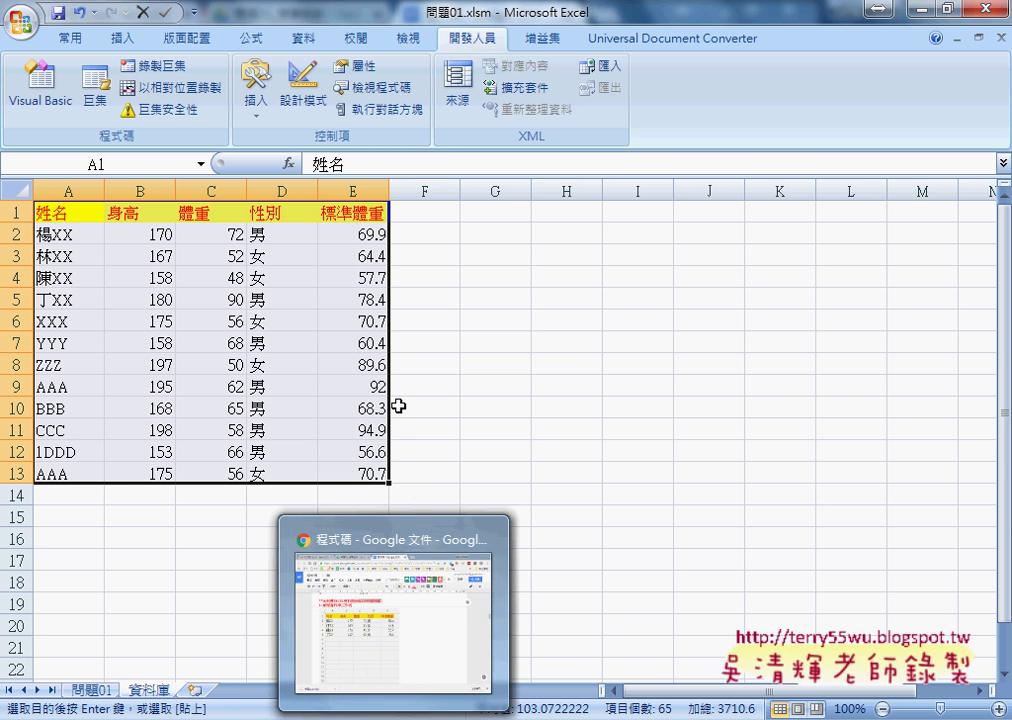
pyautogui.click(100, 690)
pyautogui.click(146, 692)
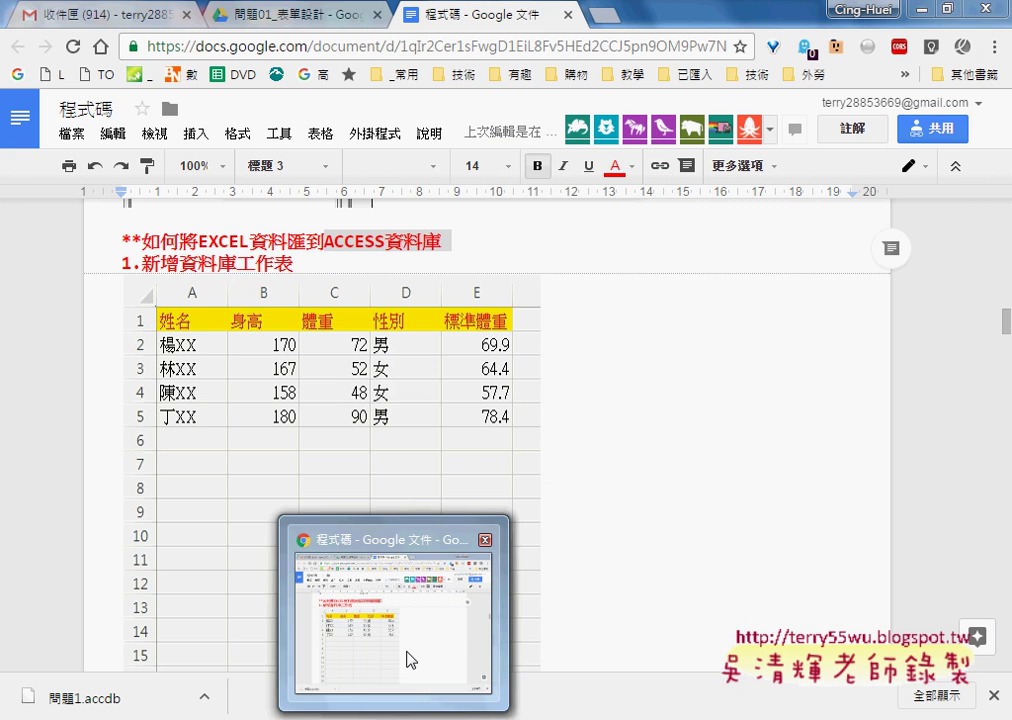
pyautogui.click(410, 659)
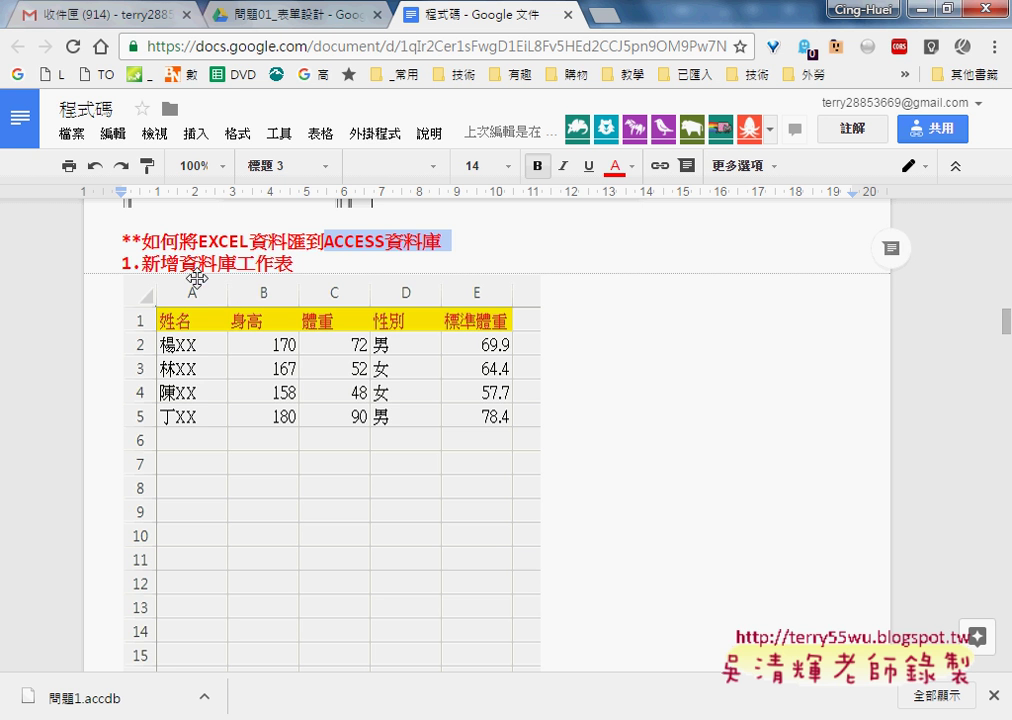
pyautogui.moveTo(192, 263); pyautogui.dragTo(236, 263)
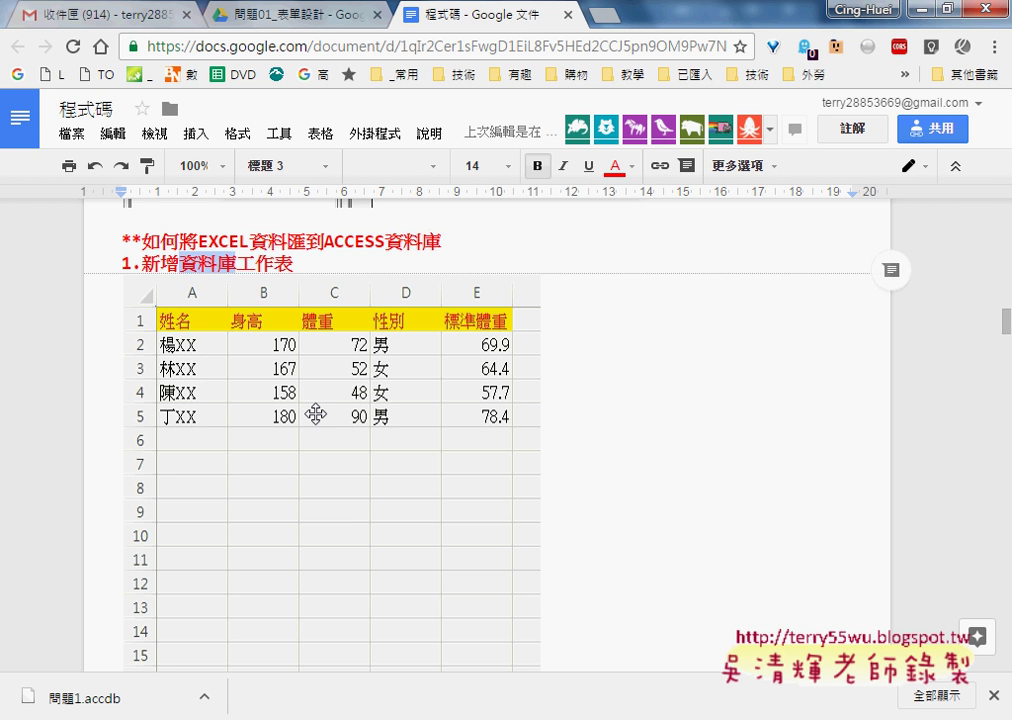
pyautogui.scroll(-3, 318, 413)
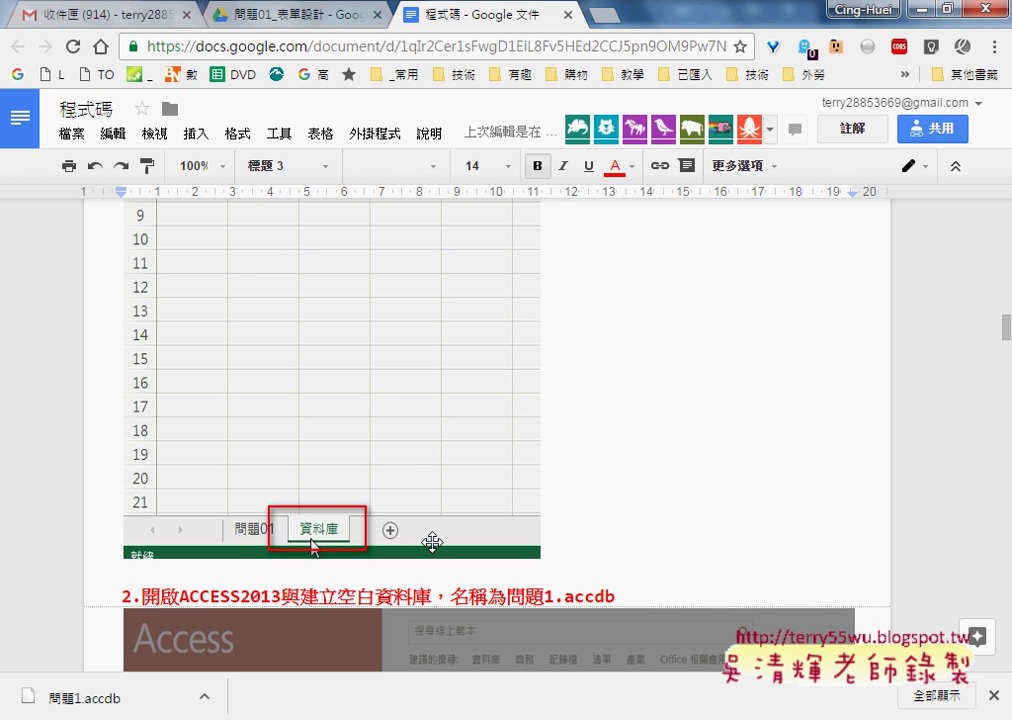
pyautogui.scroll(-2, 432, 542)
pyautogui.moveTo(181, 398); pyautogui.dragTo(282, 393)
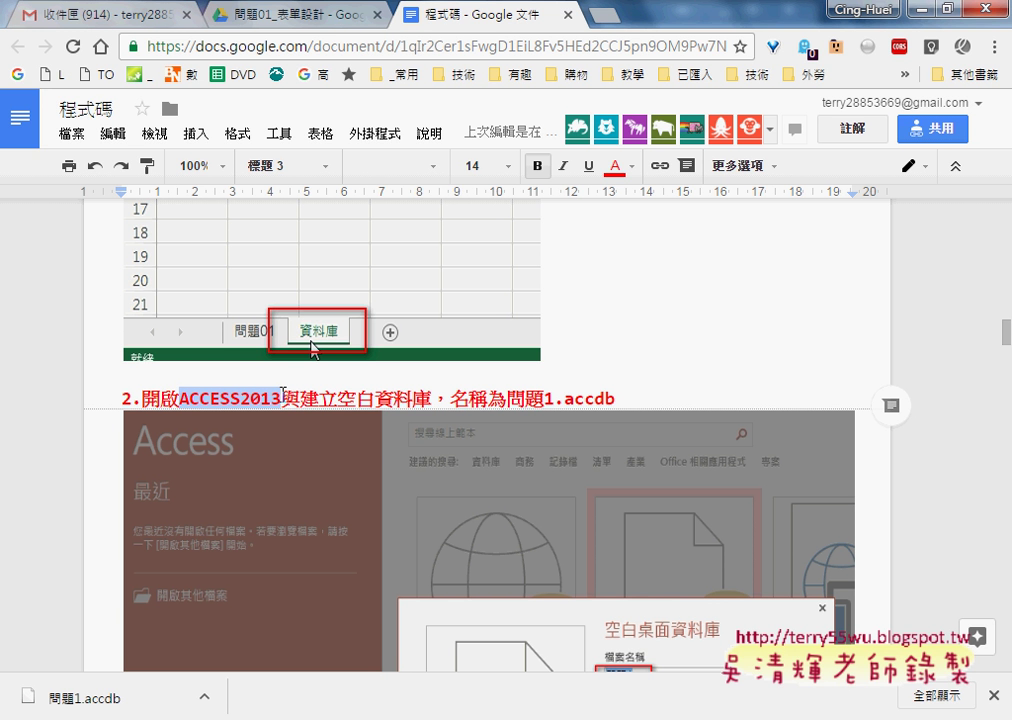
pyautogui.scroll(-1, 300, 370)
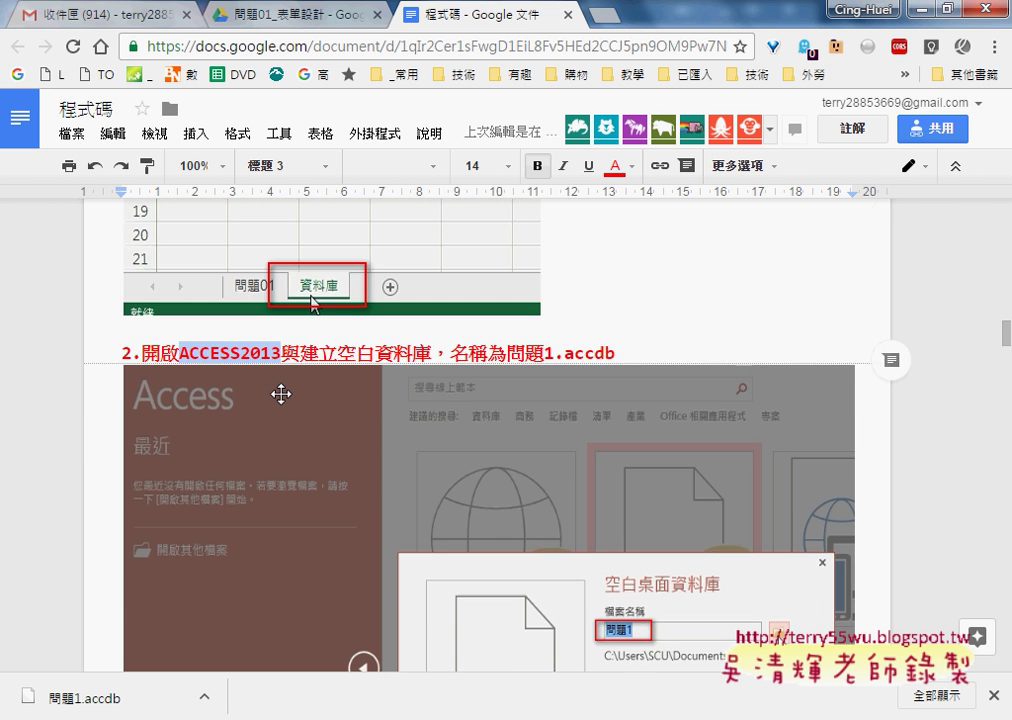
pyautogui.scroll(-1, 280, 395)
pyautogui.scroll(1, 333, 357)
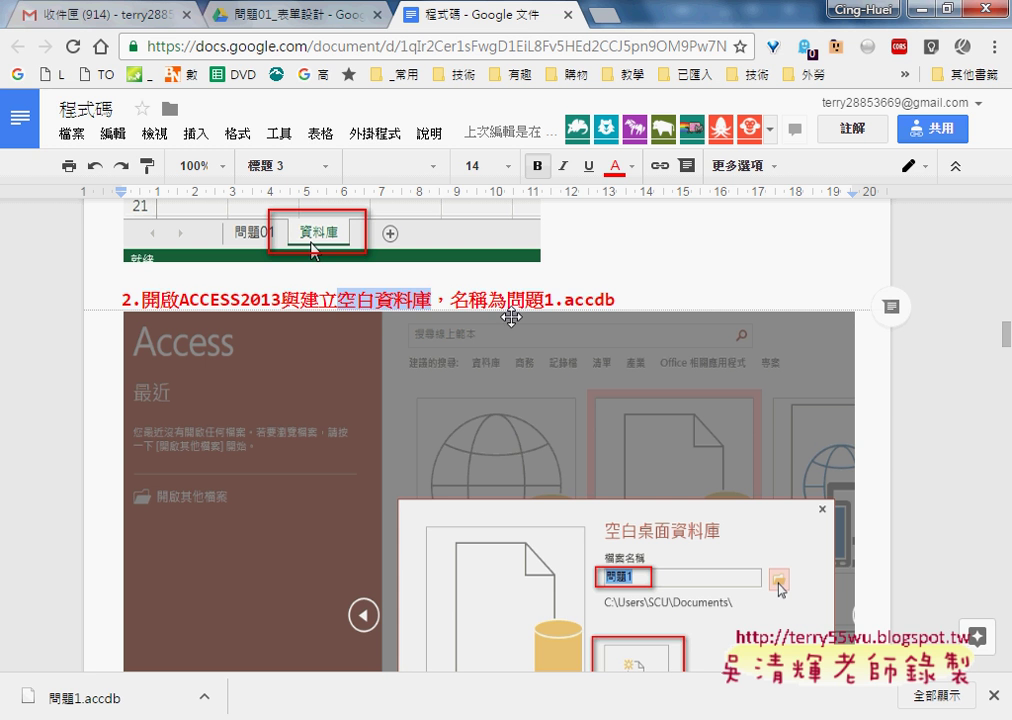
pyautogui.moveTo(507, 300); pyautogui.dragTo(618, 300)
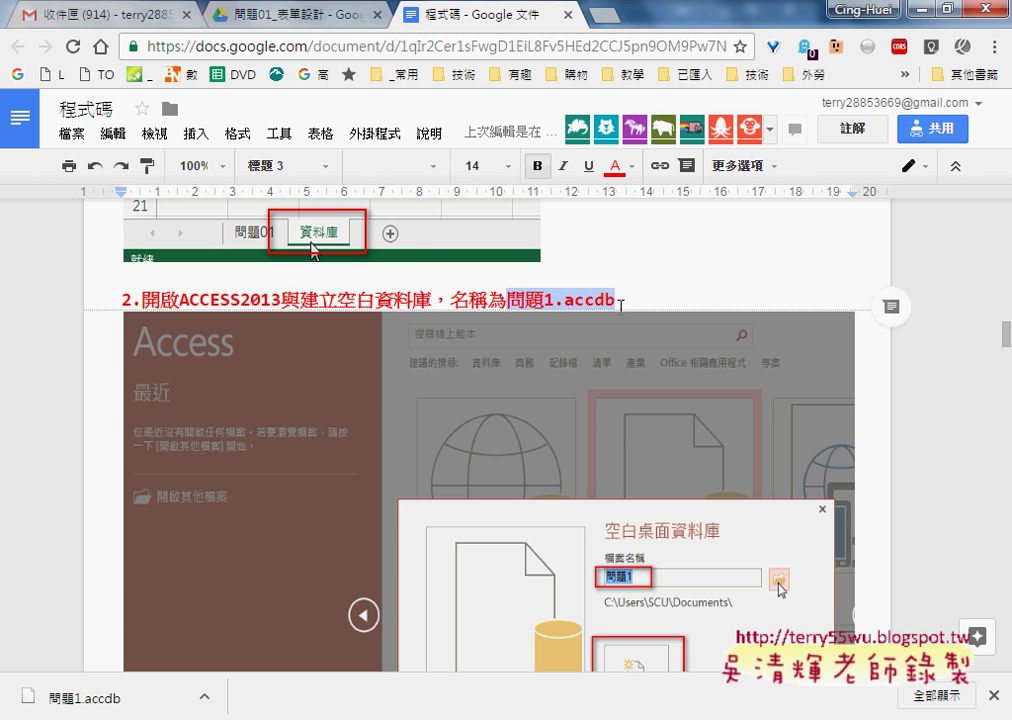
pyautogui.click(566, 300)
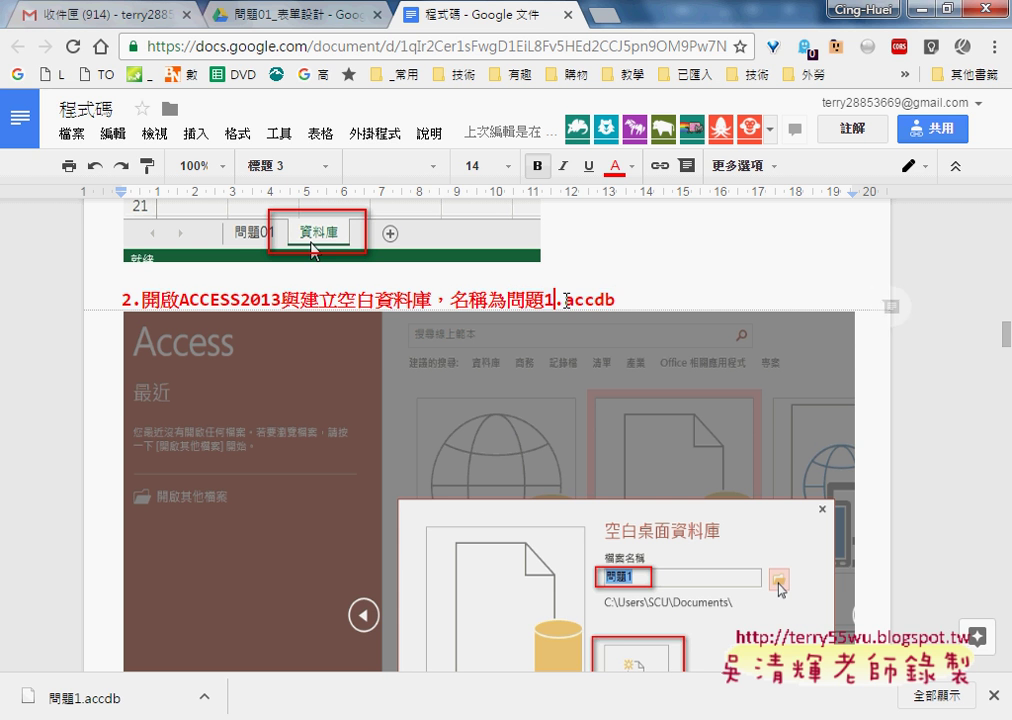
pyautogui.moveTo(566, 300); pyautogui.dragTo(616, 302)
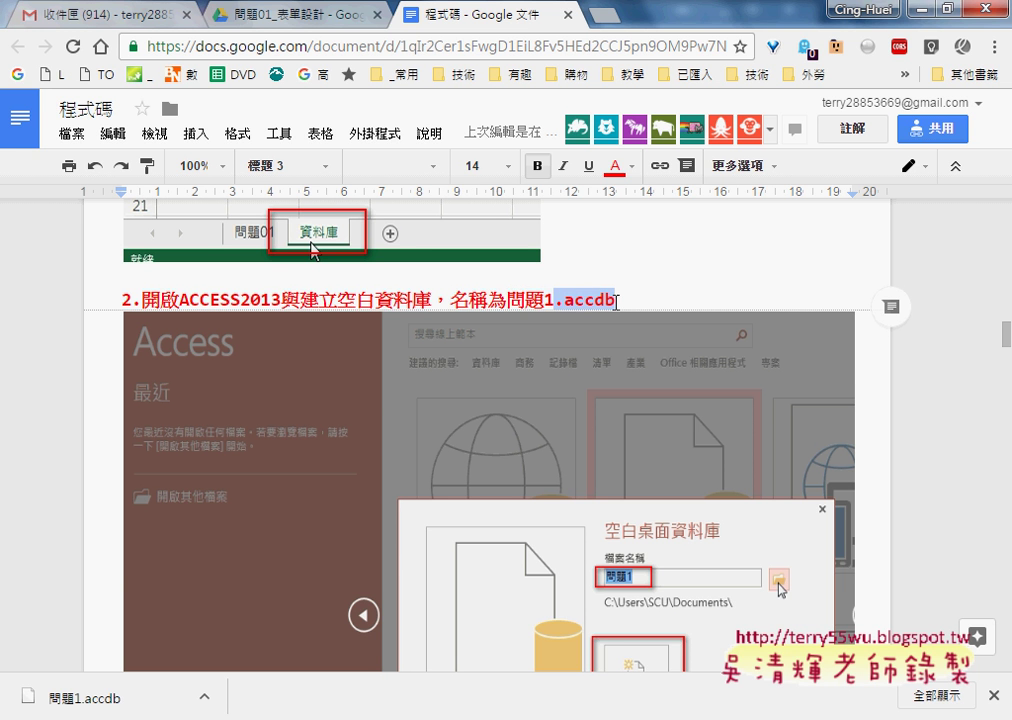
pyautogui.moveTo(507, 300); pyautogui.dragTo(555, 300)
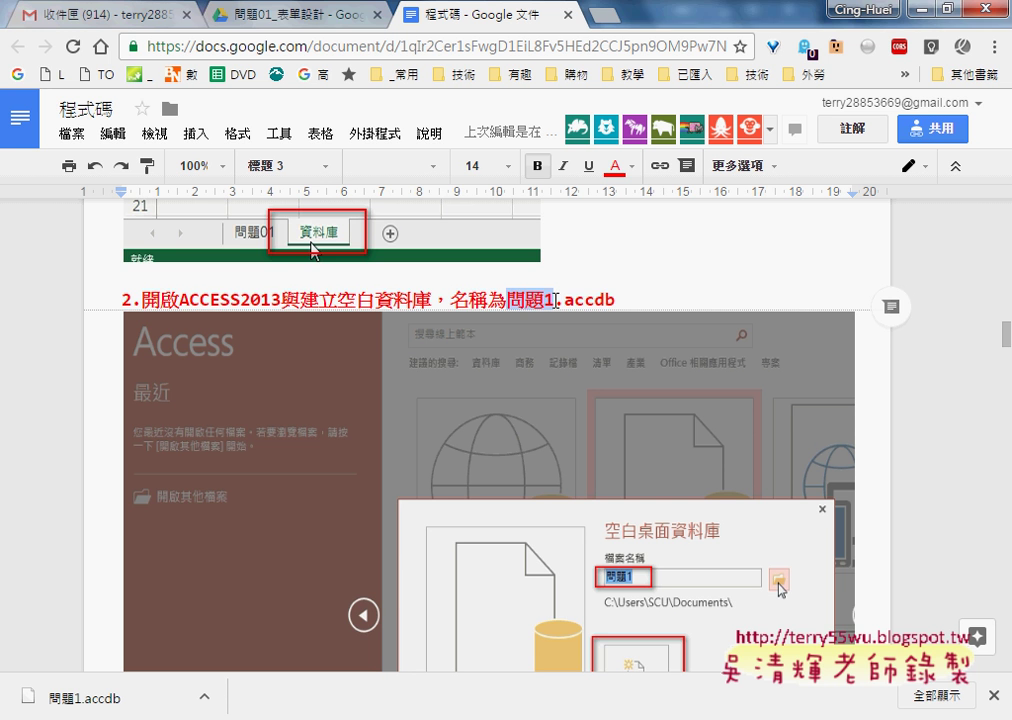
pyautogui.scroll(-1, 553, 298)
# Scroll the notes past step 3 (External Data > Excel) to the step 4 file-selection screenshot
pyautogui.scroll(-1, 553, 298)
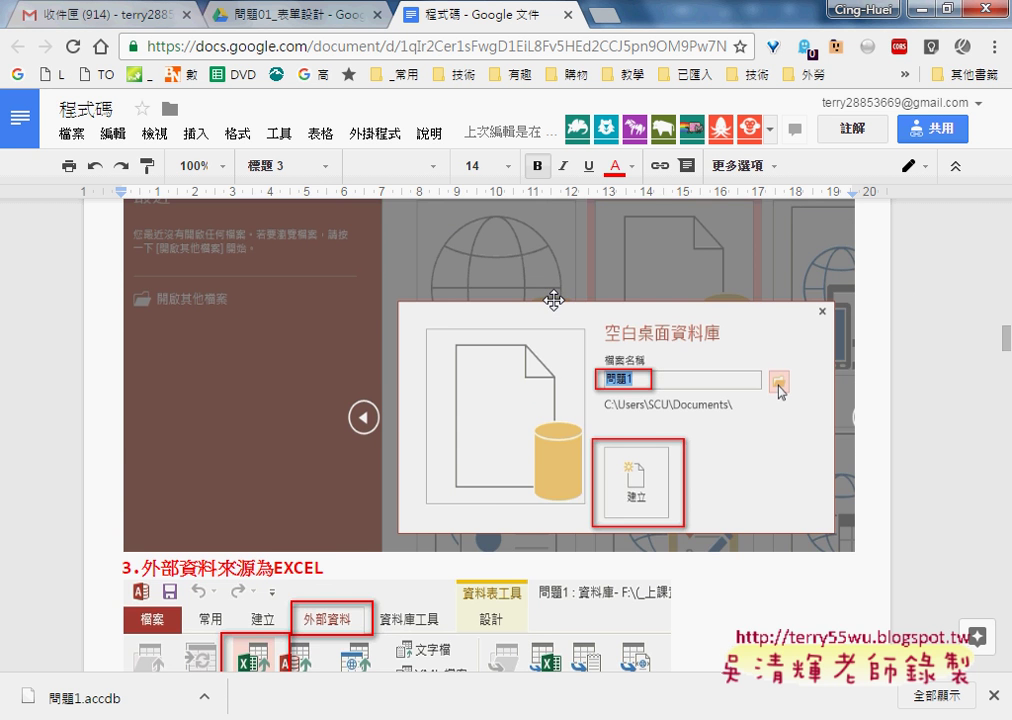
pyautogui.scroll(-2, 488, 400)
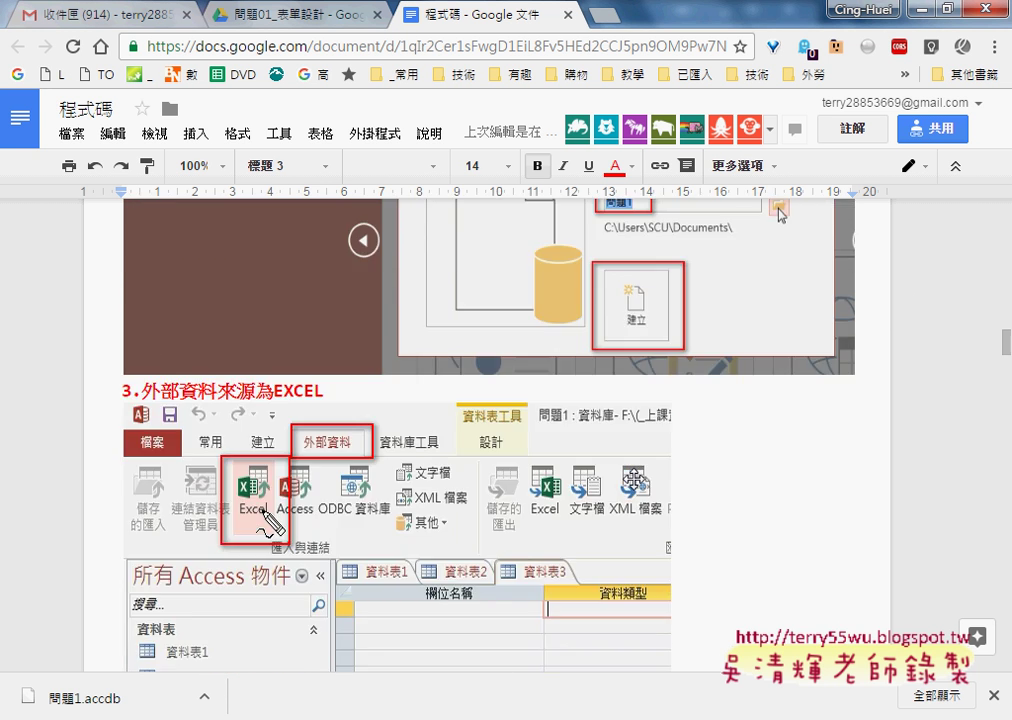
pyautogui.scroll(-1, 488, 400)
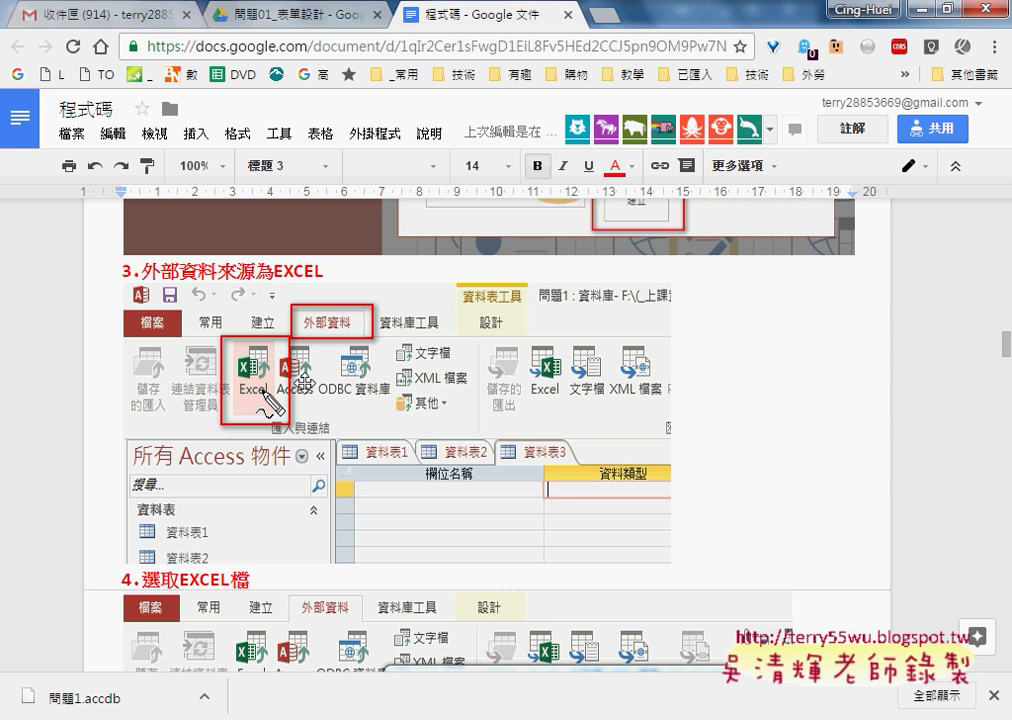
pyautogui.scroll(-1, 268, 388)
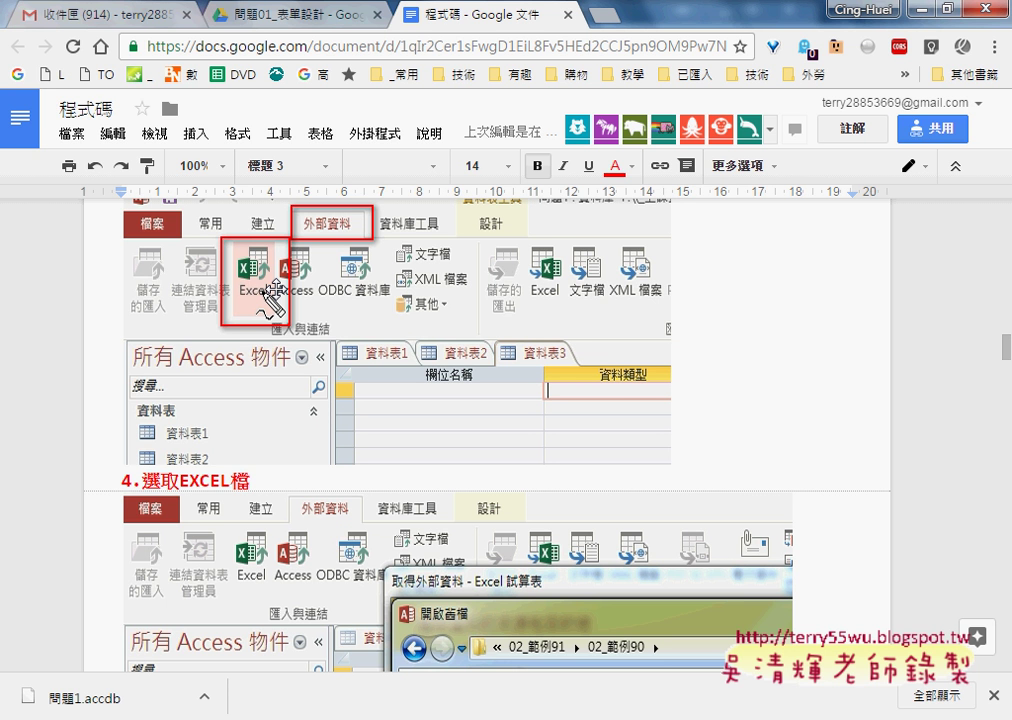
pyautogui.scroll(-3, 265, 340)
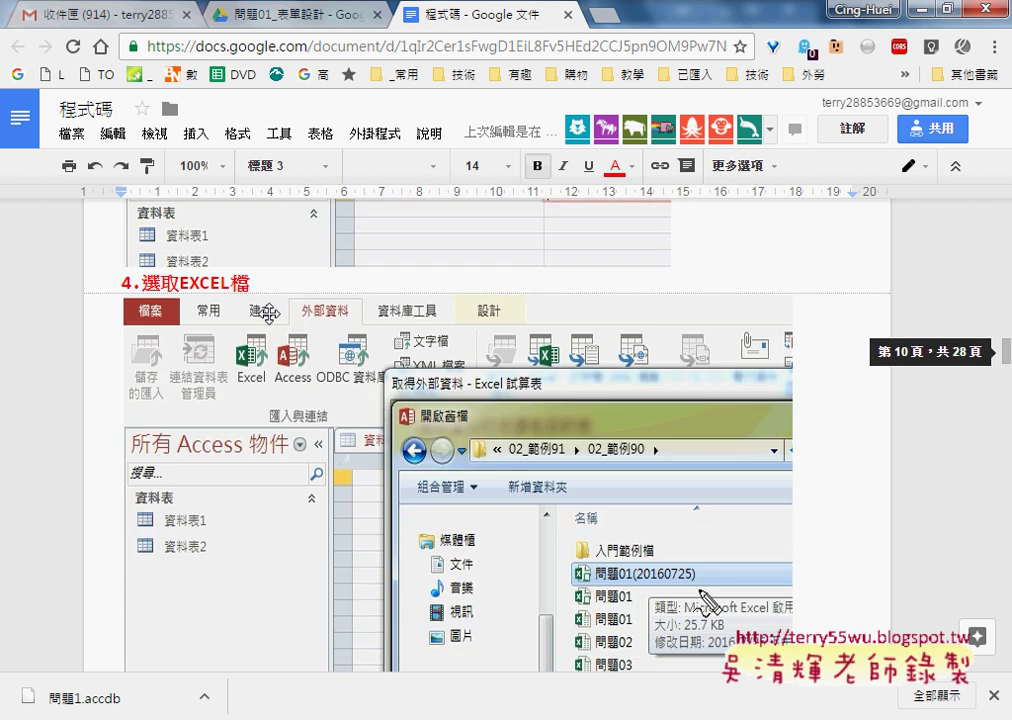
pyautogui.scroll(-1, 300, 370)
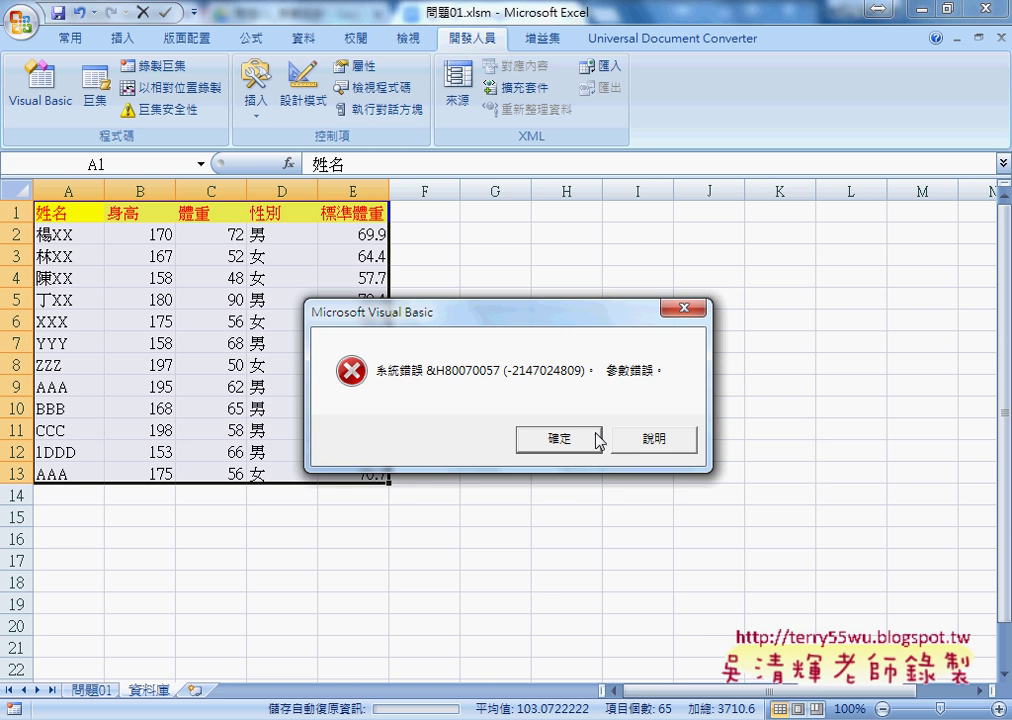
# Drag the Visual Basic 參數錯誤 error dialog down to the bottom edge of the screen
pyautogui.moveTo(566, 315); pyautogui.dragTo(659, 418)
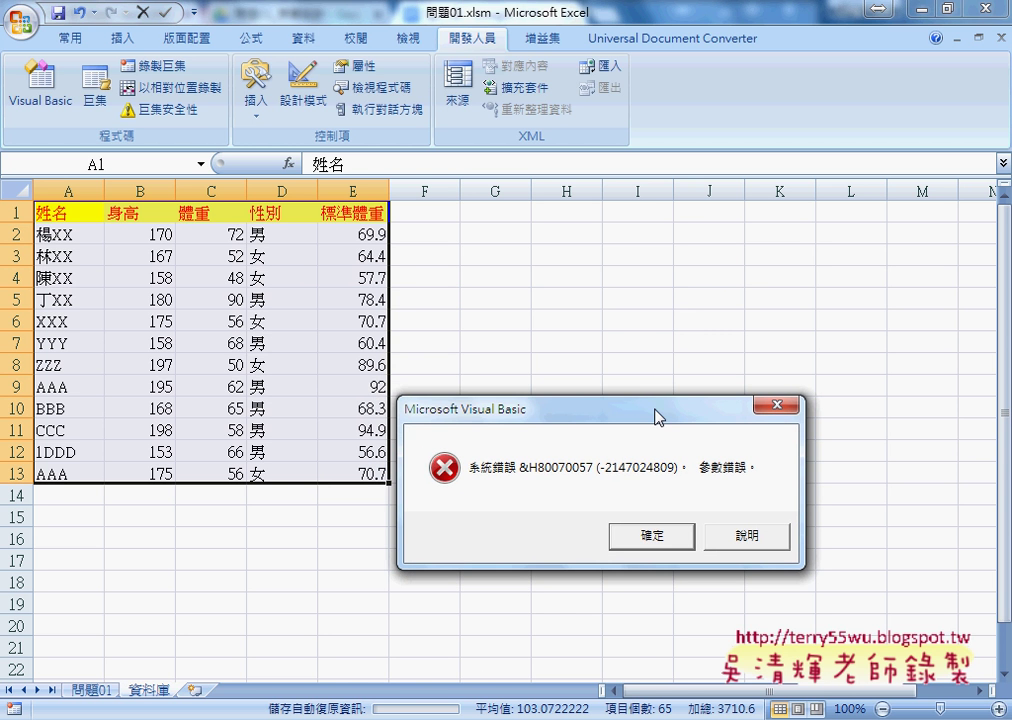
pyautogui.moveTo(539, 430)
pyautogui.mouseDown()
pyautogui.moveTo(659, 601)
pyautogui.moveTo(796, 719)
pyautogui.mouseUp()
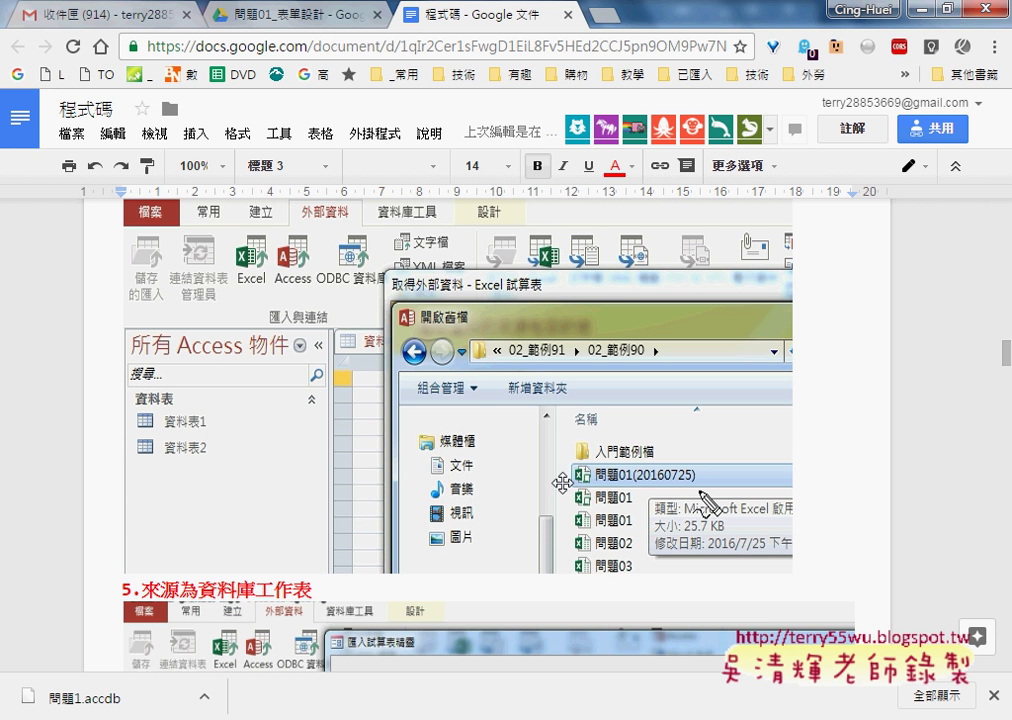
# Scroll the notes to the step 5 worksheet choice and step 6 first-row-as-field-names screenshots
pyautogui.scroll(-1, 461, 370)
pyautogui.scroll(-2, 583, 465)
pyautogui.scroll(-1, 583, 465)
pyautogui.scroll(-2, 583, 465)
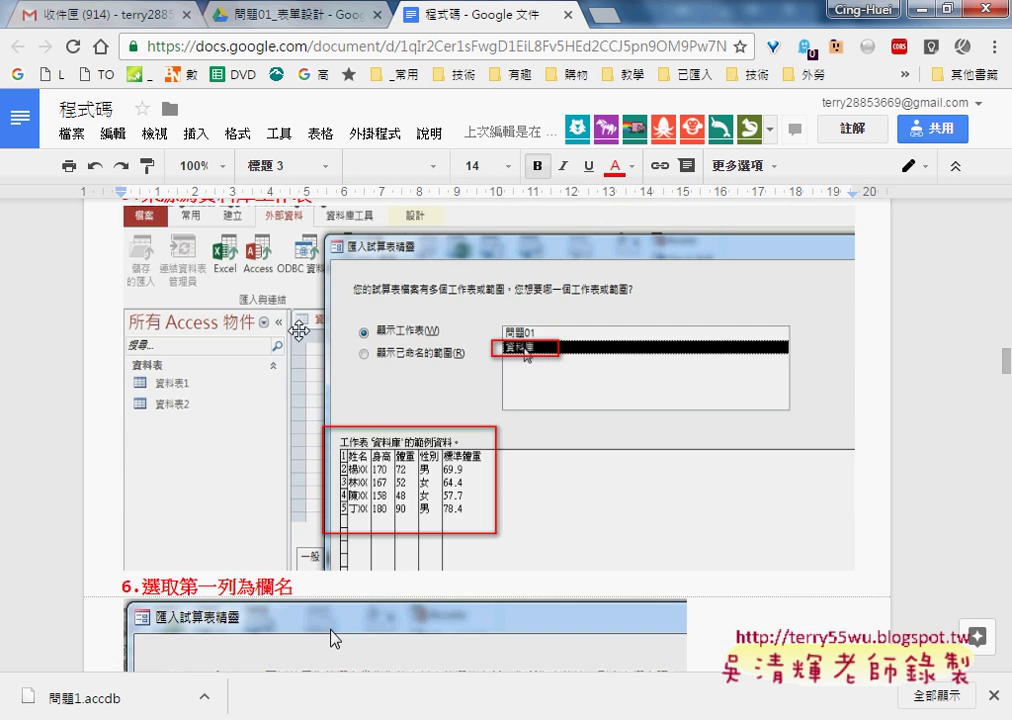
pyautogui.scroll(1, 297, 340)
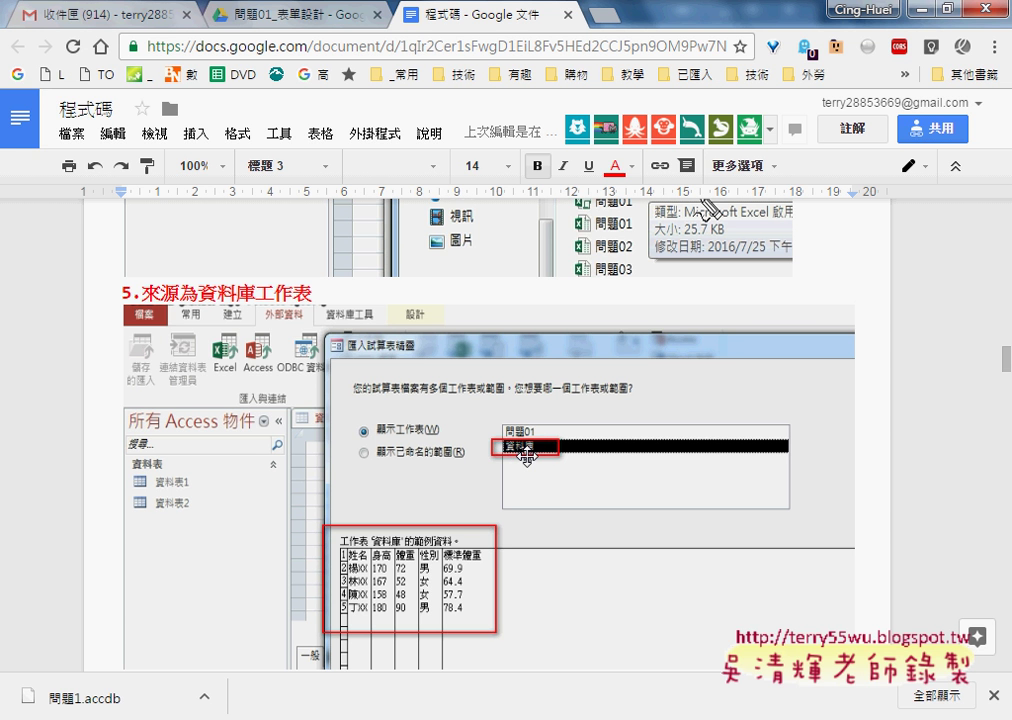
pyautogui.scroll(-2, 535, 450)
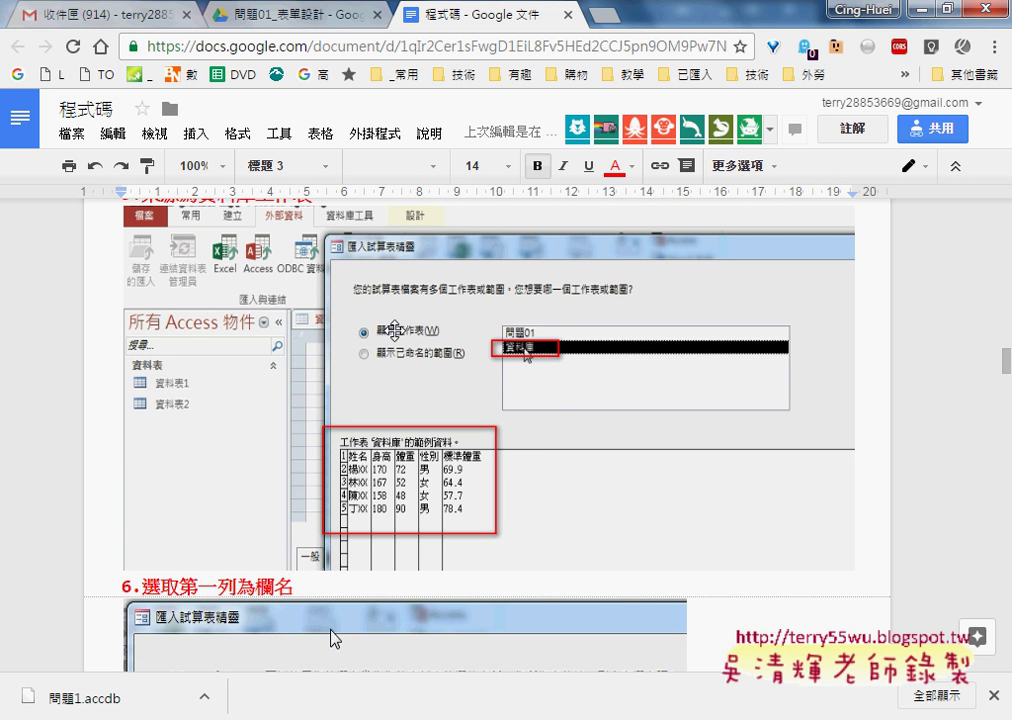
pyautogui.scroll(-4, 535, 369)
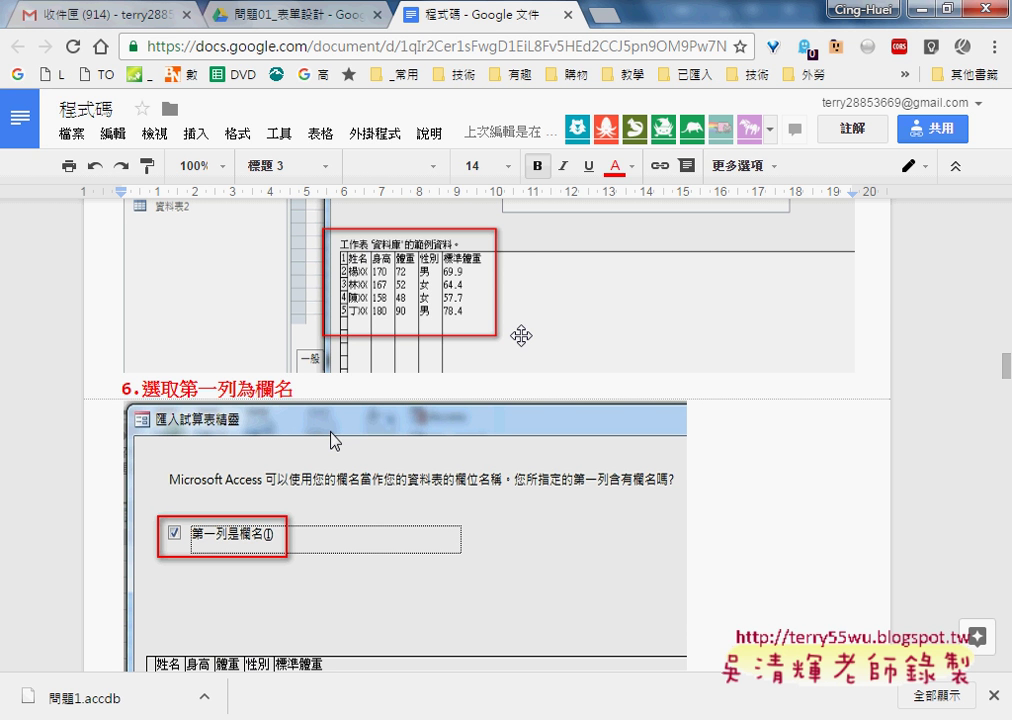
pyautogui.scroll(-1, 487, 351)
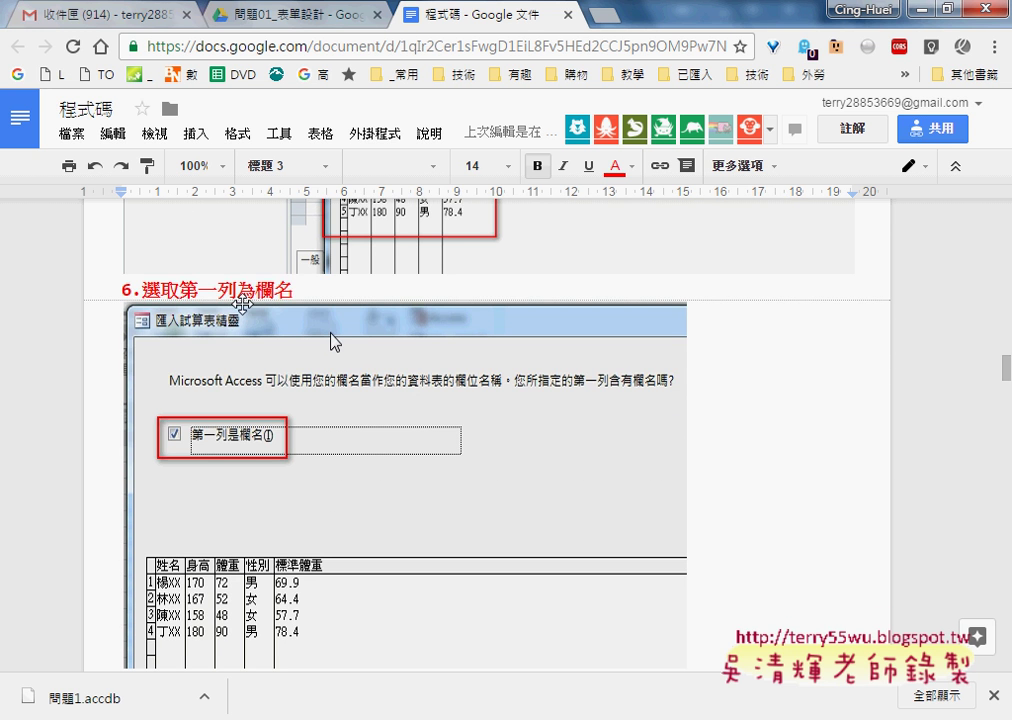
pyautogui.scroll(-1, 243, 305)
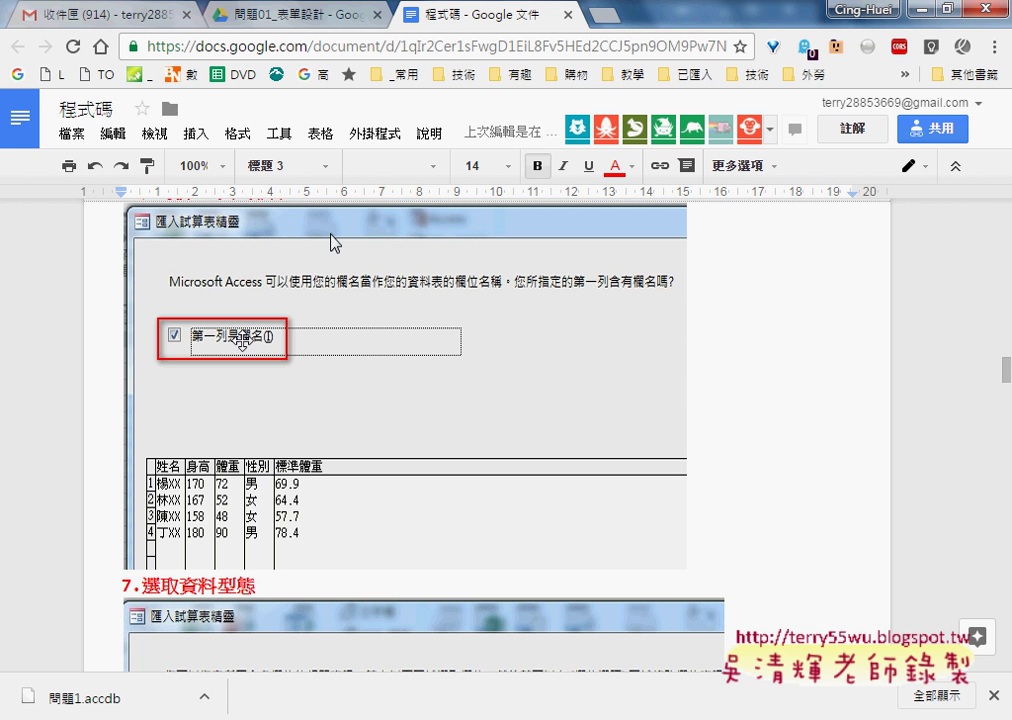
# In the step 7 screenshot, underline the data type label and the 簡短文字 and 長文字 types in red, adding a note
pyautogui.scroll(-2, 266, 395)
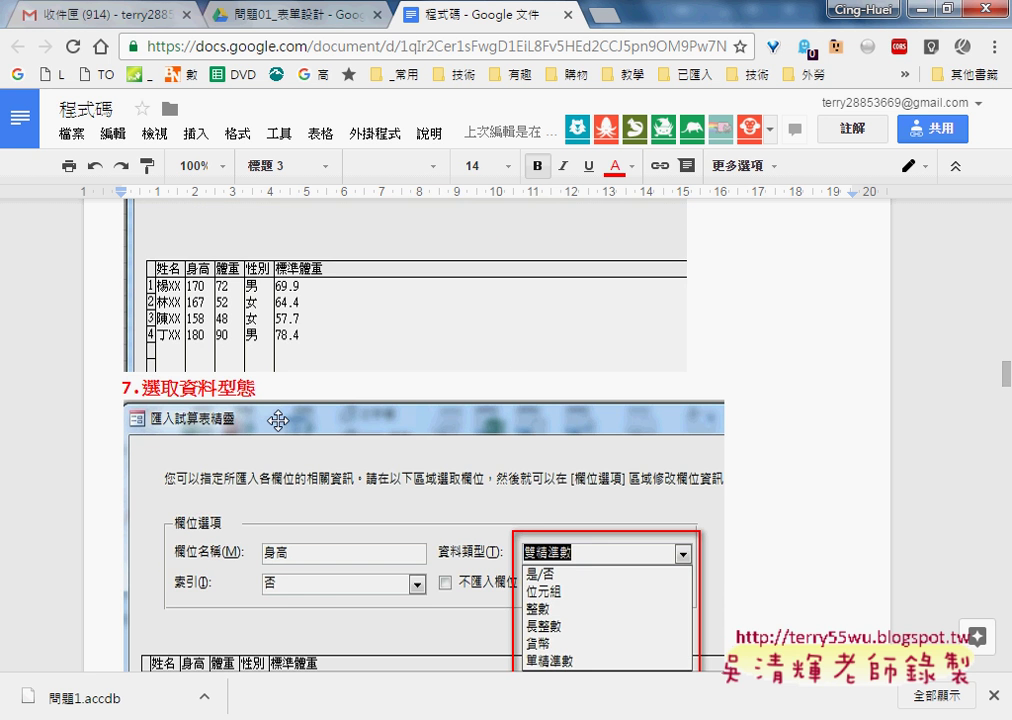
pyautogui.scroll(-1, 588, 370)
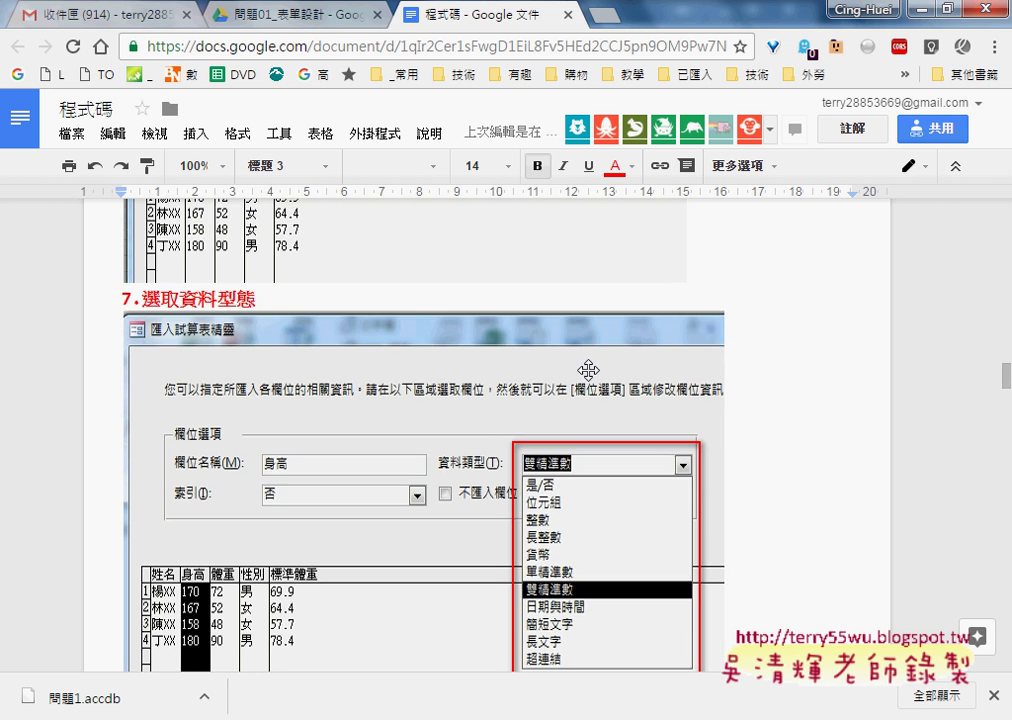
pyautogui.scroll(-1, 221, 306)
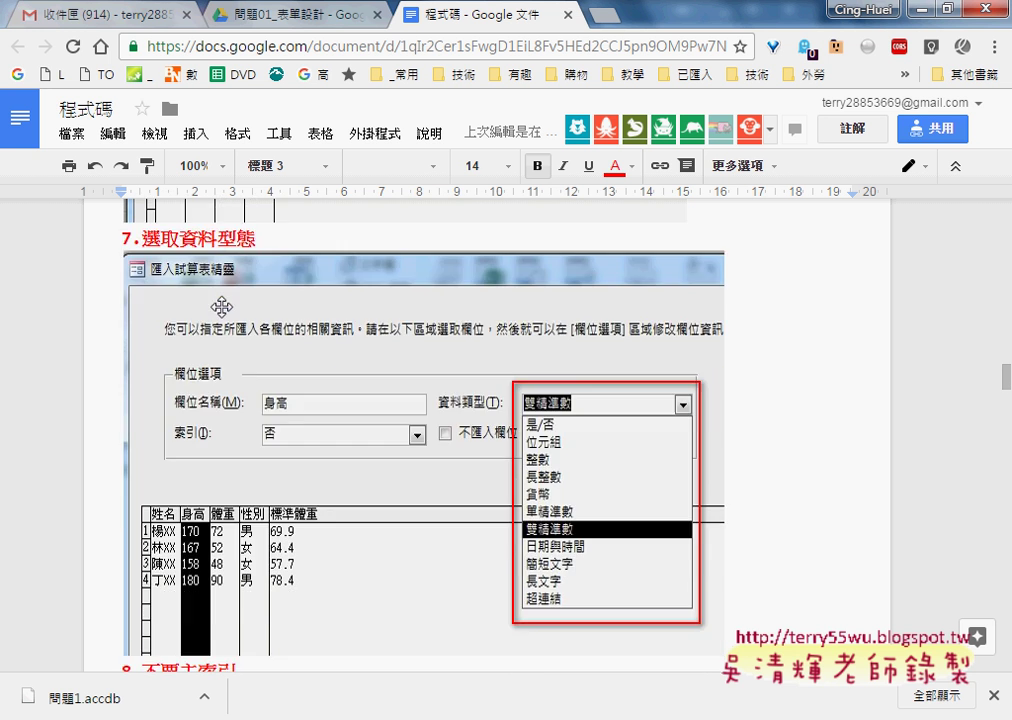
pyautogui.scroll(1, 209, 306)
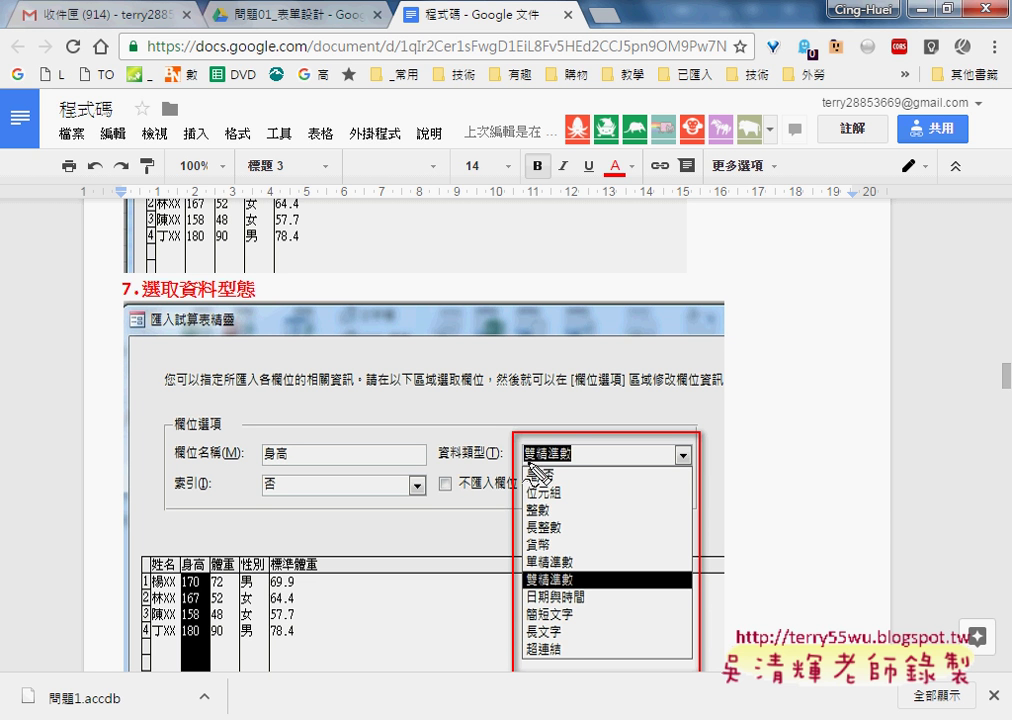
pyautogui.moveTo(437, 463); pyautogui.dragTo(486, 463)
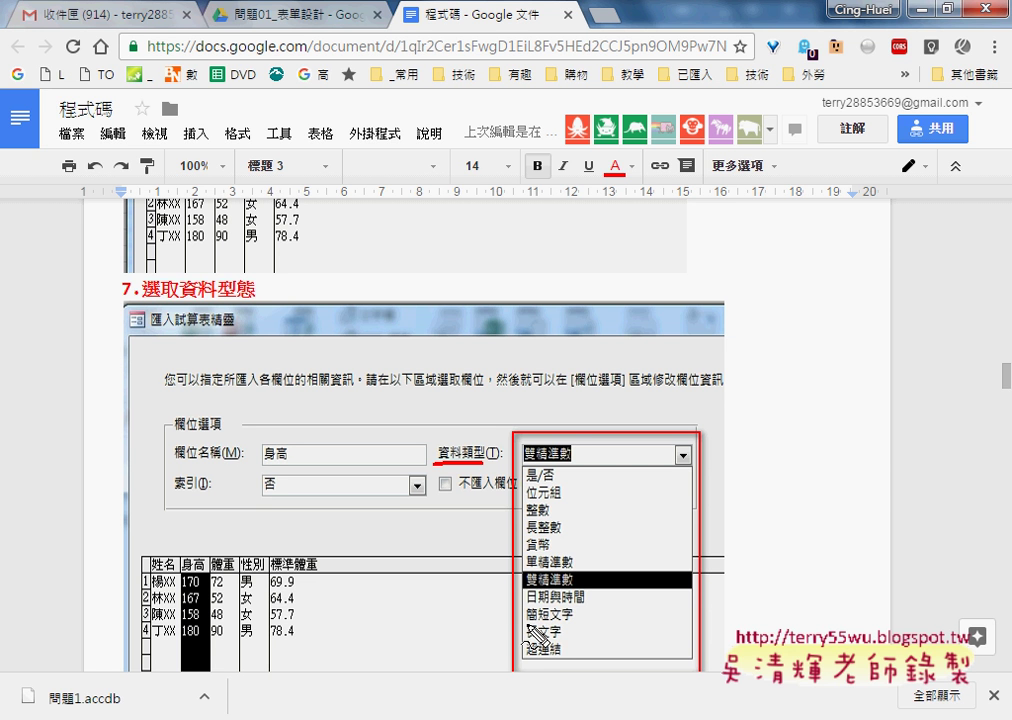
pyautogui.moveTo(529, 621)
pyautogui.mouseDown()
pyautogui.moveTo(573, 620)
pyautogui.moveTo(561, 641)
pyautogui.moveTo(572, 632)
pyautogui.mouseUp()
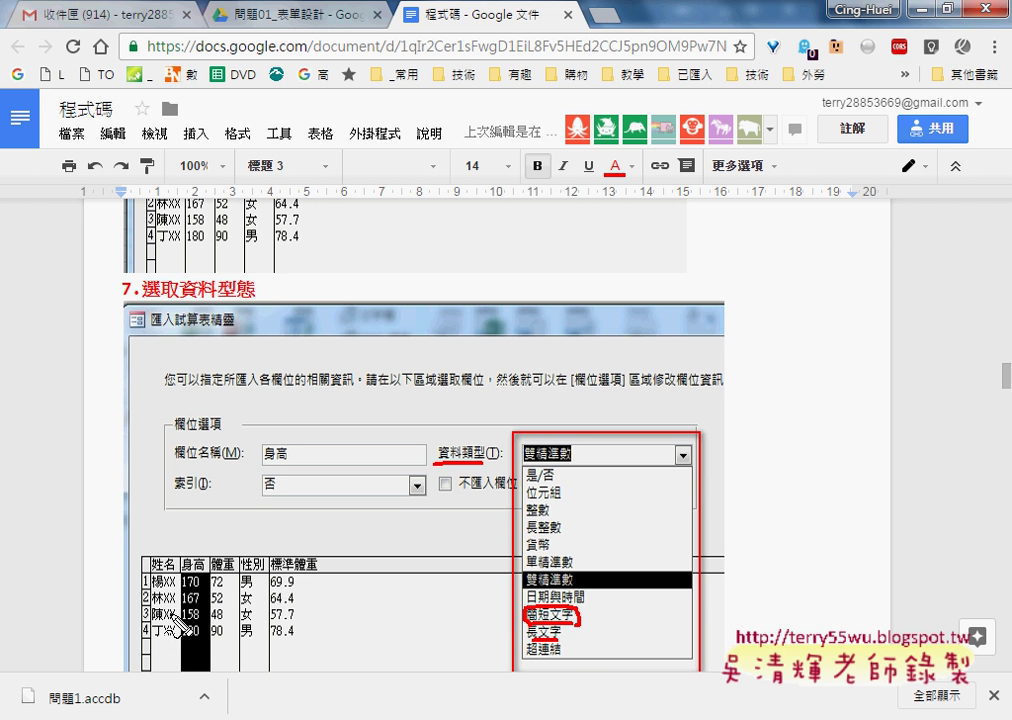
pyautogui.moveTo(596, 607)
pyautogui.mouseDown()
pyautogui.moveTo(598, 621)
pyautogui.moveTo(619, 620)
pyautogui.mouseUp()
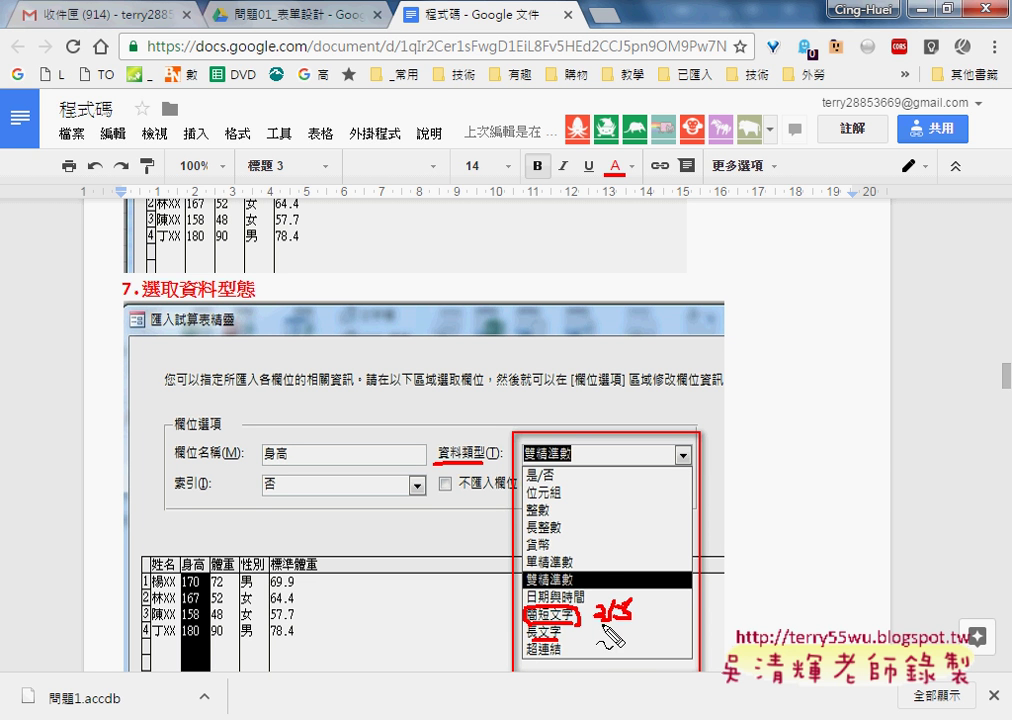
# Mark the 姓名 column, the 180 and 78.4 values, and the 整數 and 雙精準數 types in red
pyautogui.moveTo(158, 632)
pyautogui.mouseDown()
pyautogui.moveTo(180, 556)
pyautogui.moveTo(175, 635)
pyautogui.mouseUp()
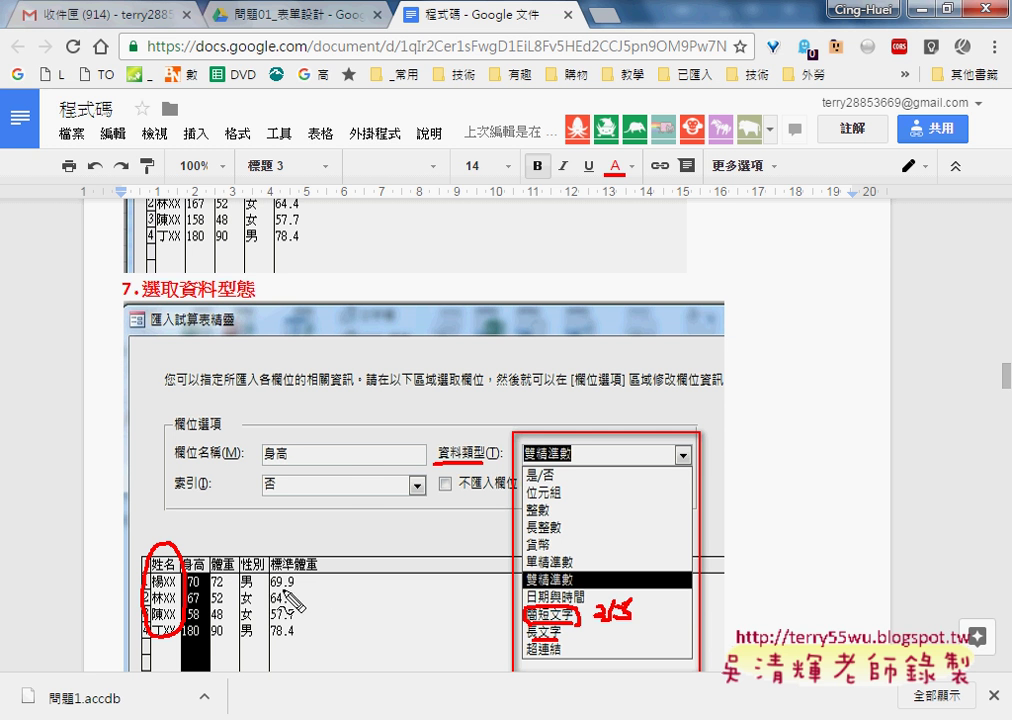
pyautogui.moveTo(270, 646); pyautogui.dragTo(296, 647)
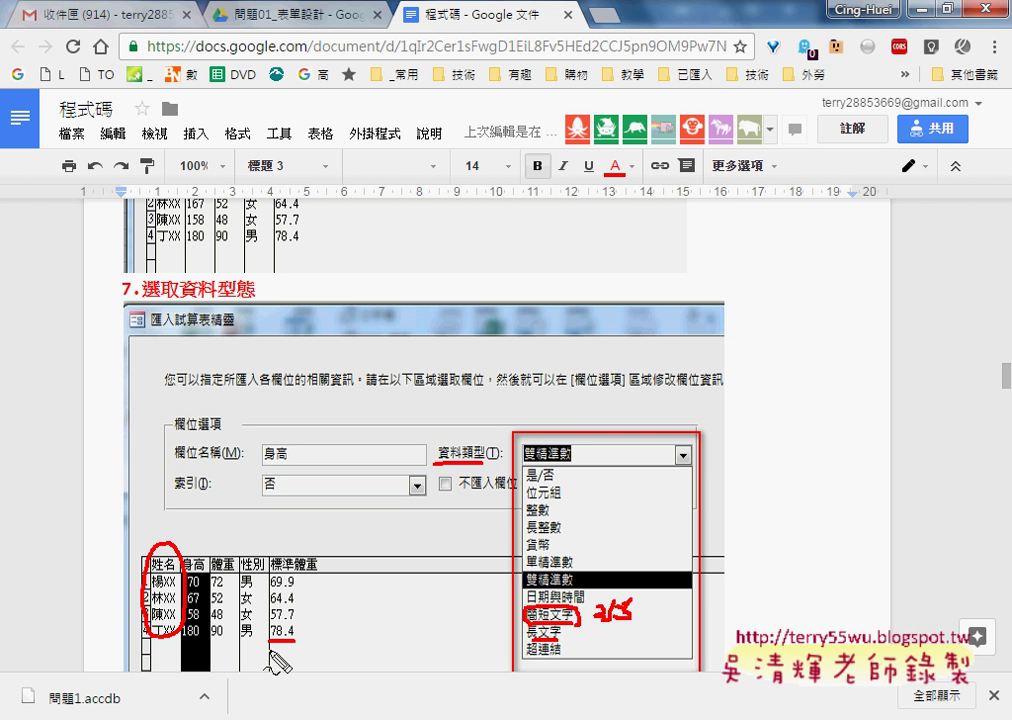
pyautogui.moveTo(180, 641); pyautogui.dragTo(201, 642)
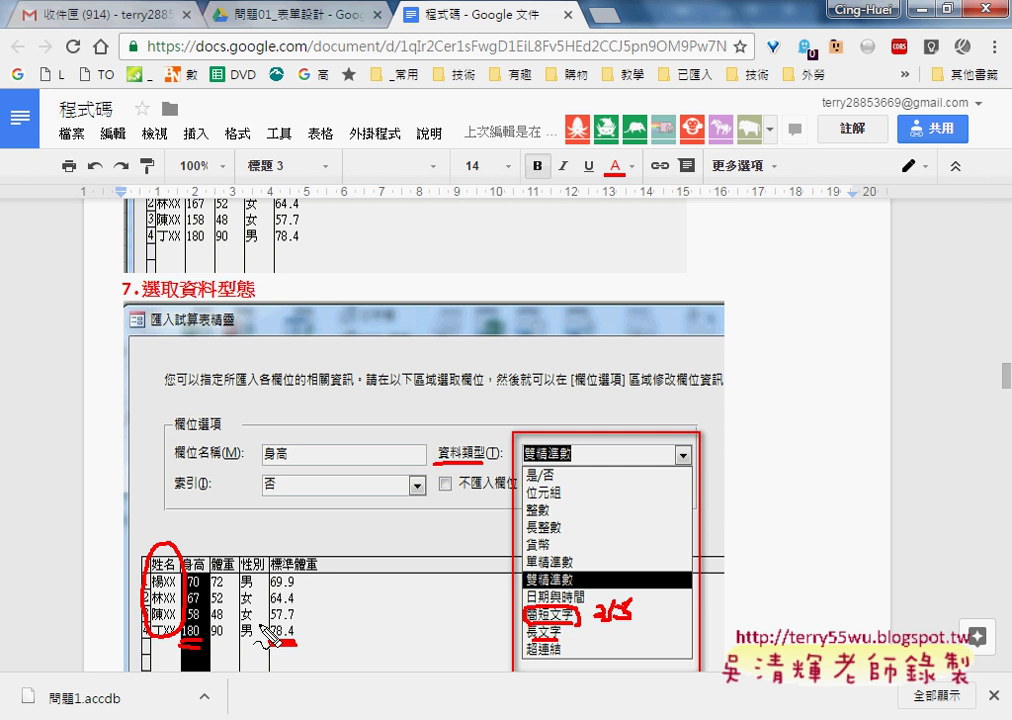
pyautogui.moveTo(549, 517); pyautogui.dragTo(527, 517)
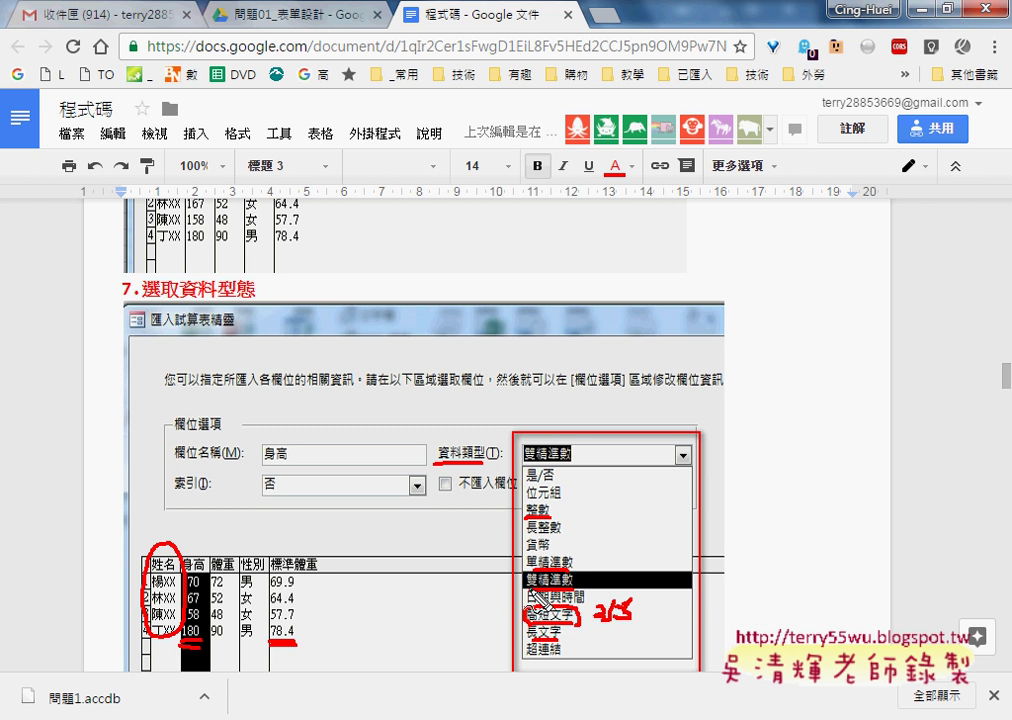
pyautogui.moveTo(521, 576); pyautogui.dragTo(578, 578)
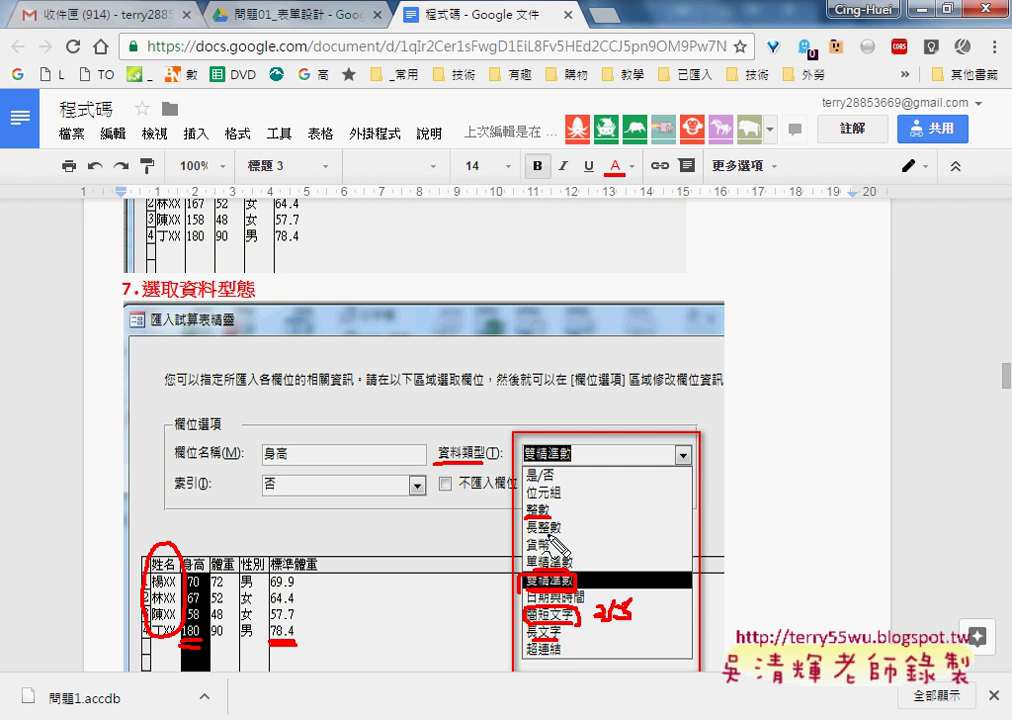
pyautogui.moveTo(524, 497); pyautogui.dragTo(552, 516)
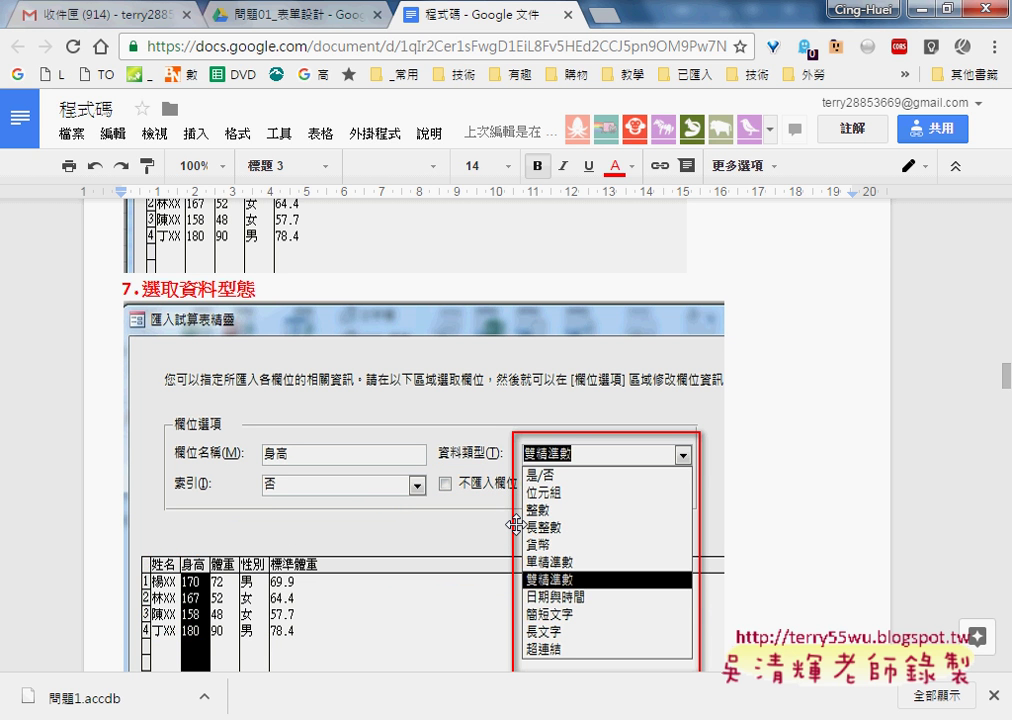
# Review import steps 7–9, highlight the step 9 heading naming table 問題1, then show the 問題01_表單設計 Drive folder
pyautogui.scroll(-2, 516, 525)
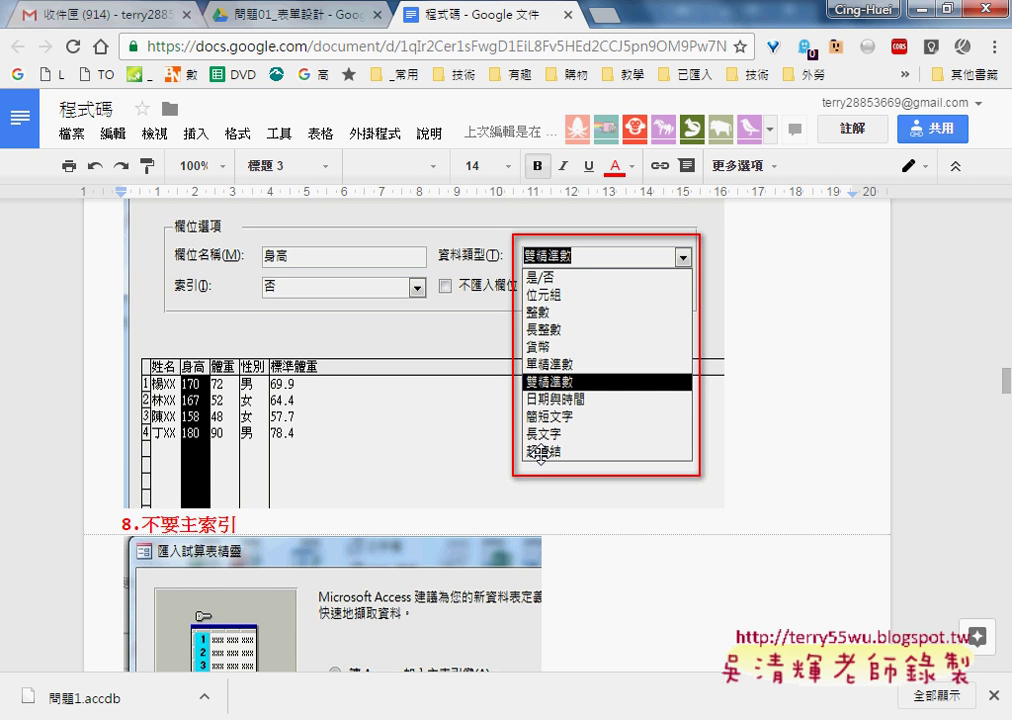
pyautogui.scroll(-1, 541, 452)
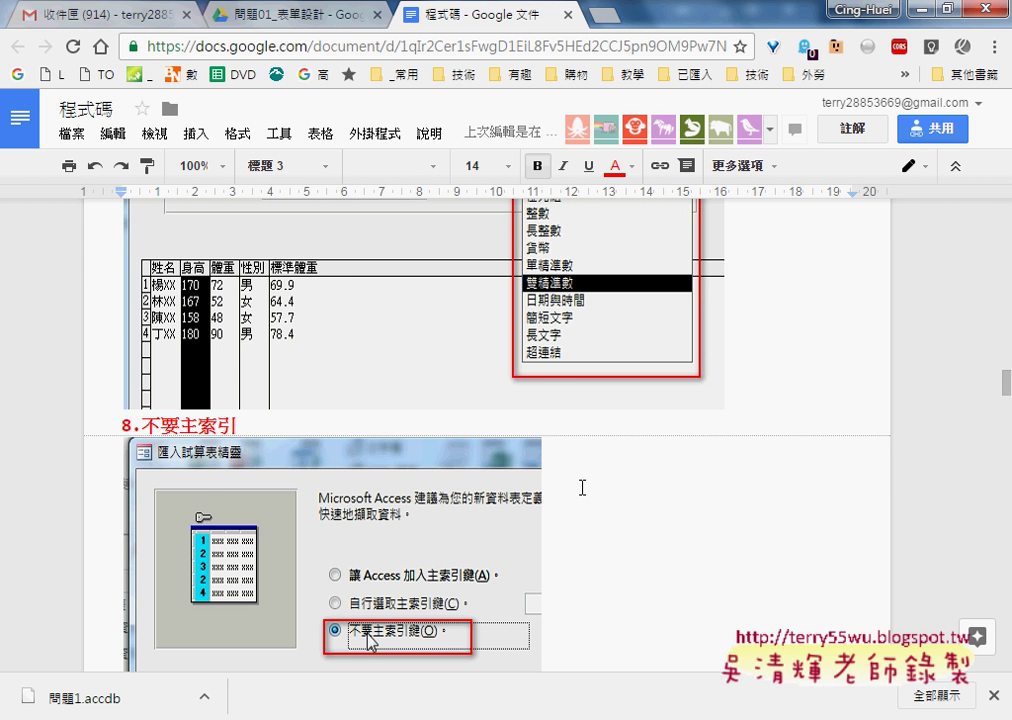
pyautogui.scroll(-1, 582, 487)
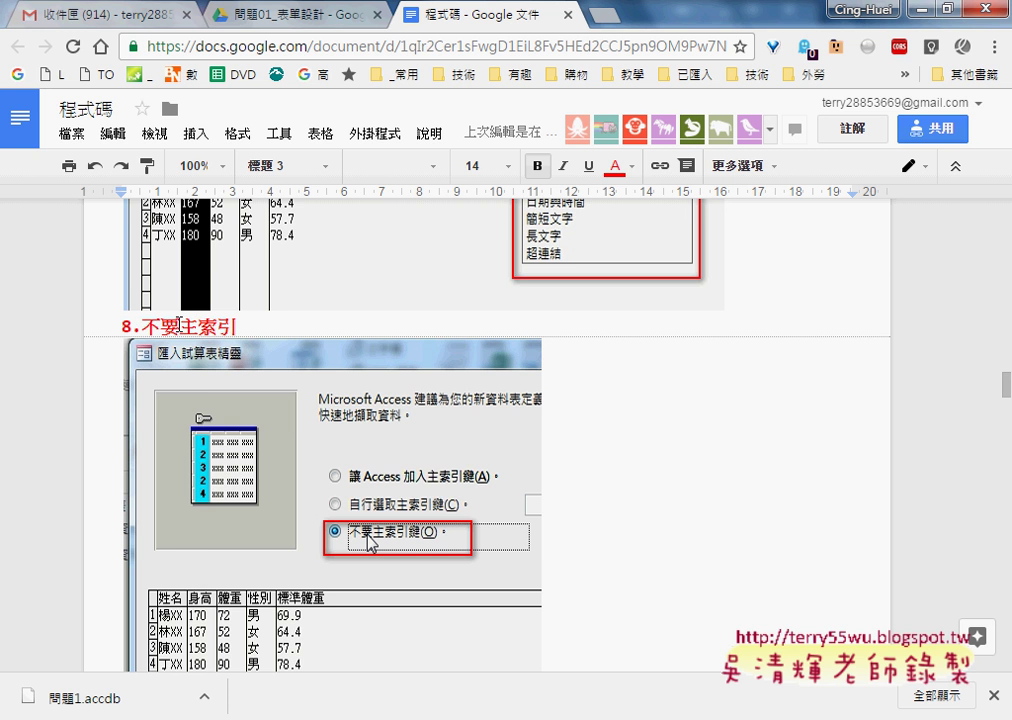
pyautogui.scroll(2, 310, 362)
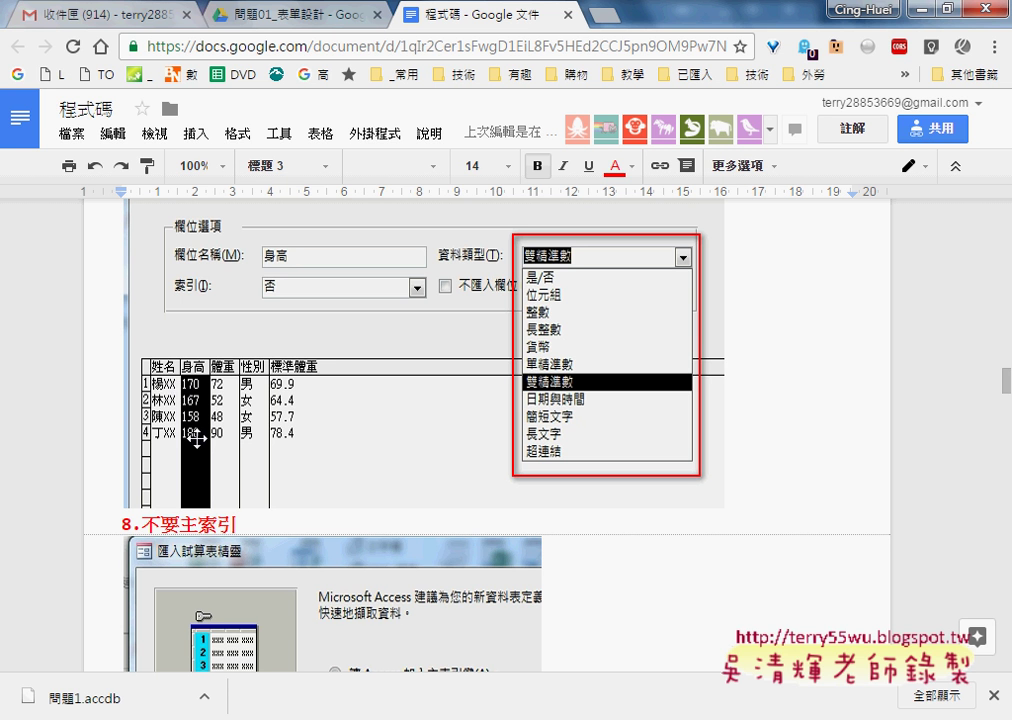
pyautogui.scroll(-3, 199, 443)
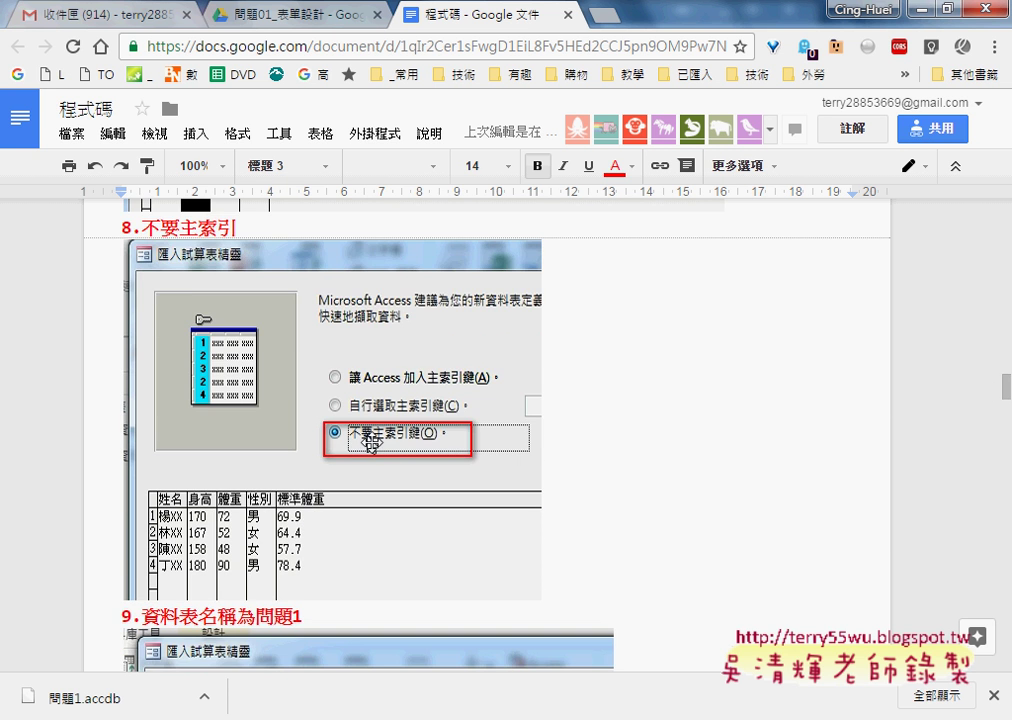
pyautogui.scroll(-3, 368, 442)
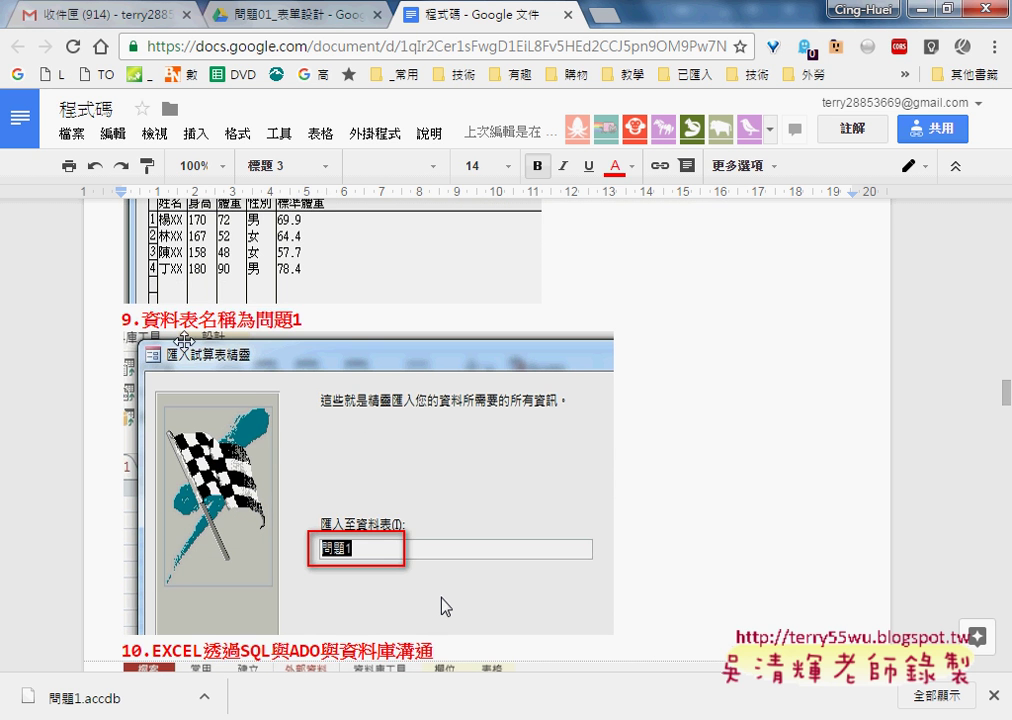
pyautogui.moveTo(121, 319); pyautogui.dragTo(322, 318)
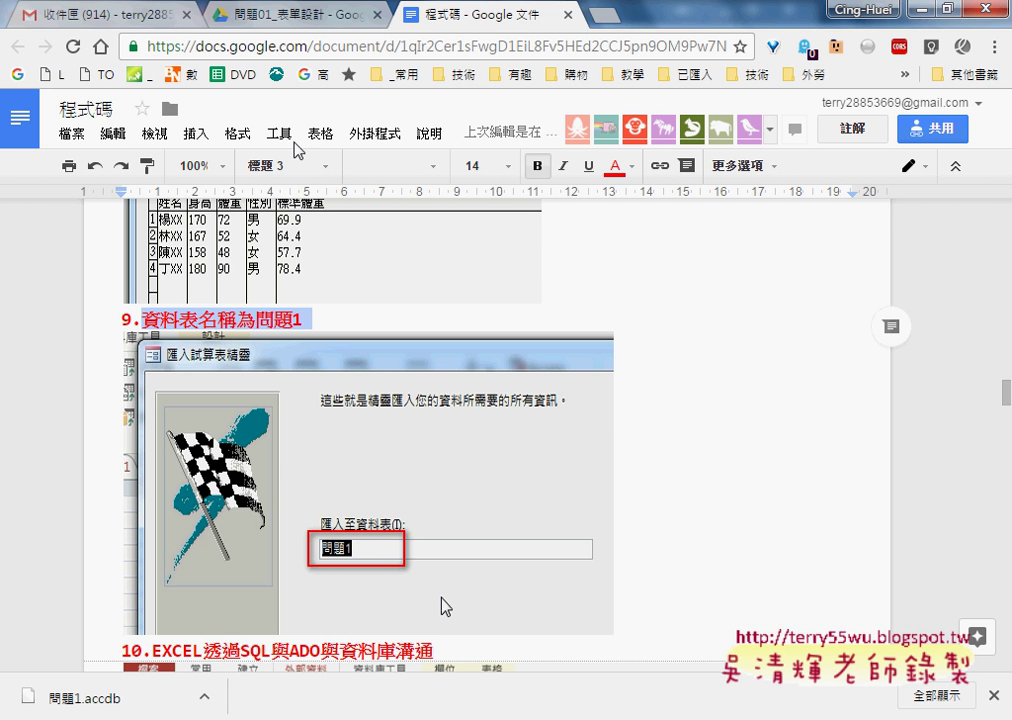
pyautogui.click(297, 22)
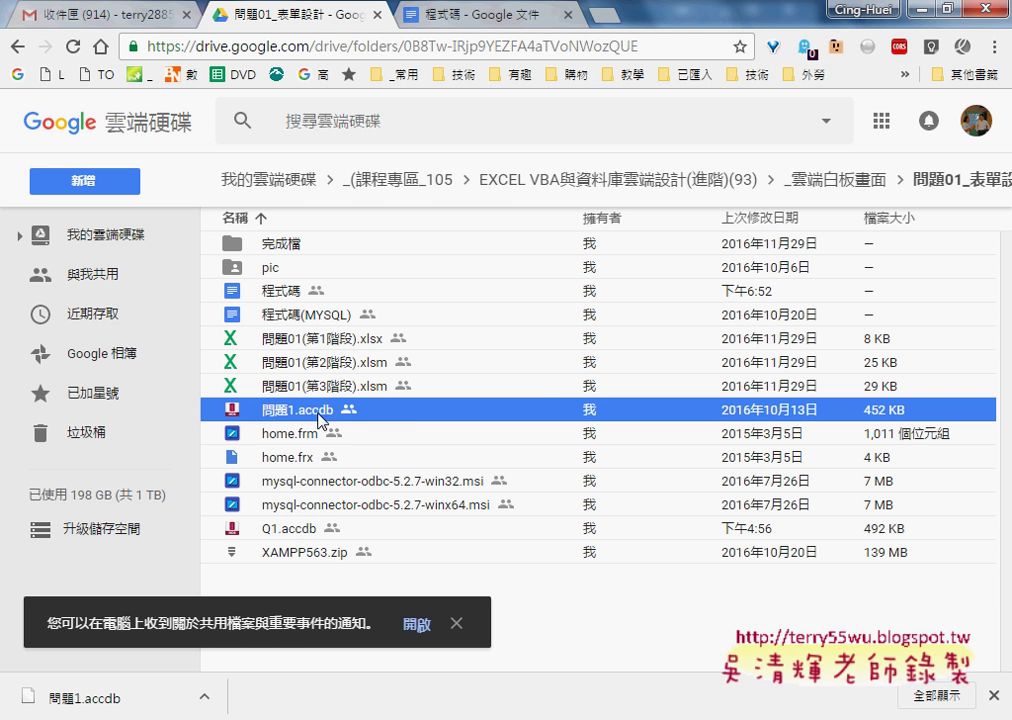
# Show the downloaded 問題1.accdb in its local 02_範例90 folder
pyautogui.rightClick(288, 418)
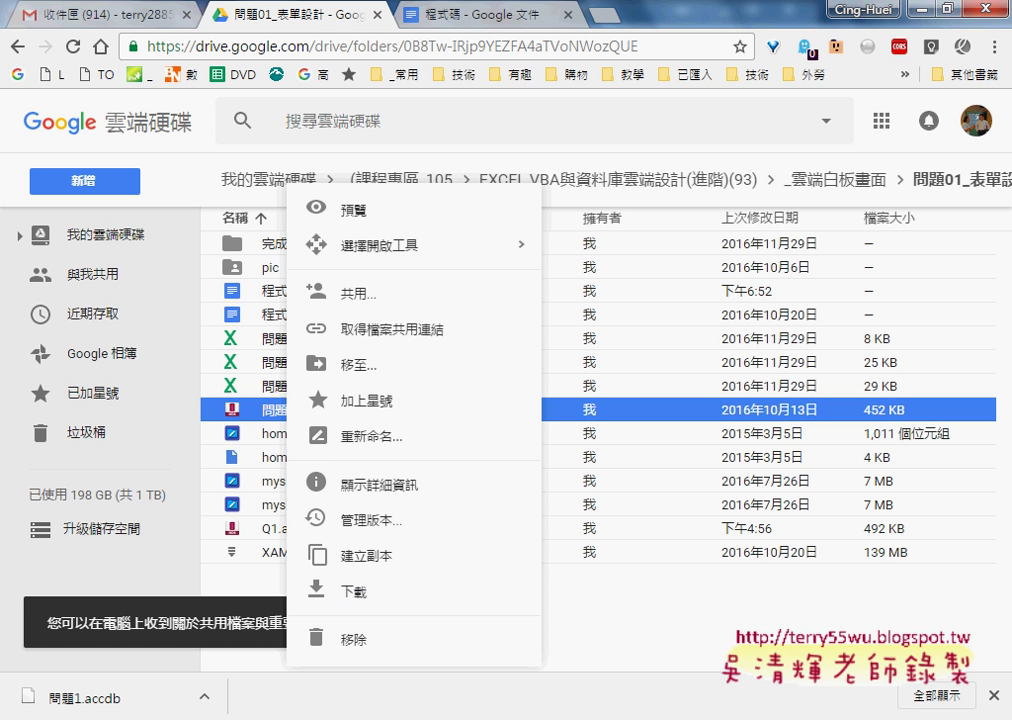
pyautogui.click(203, 697)
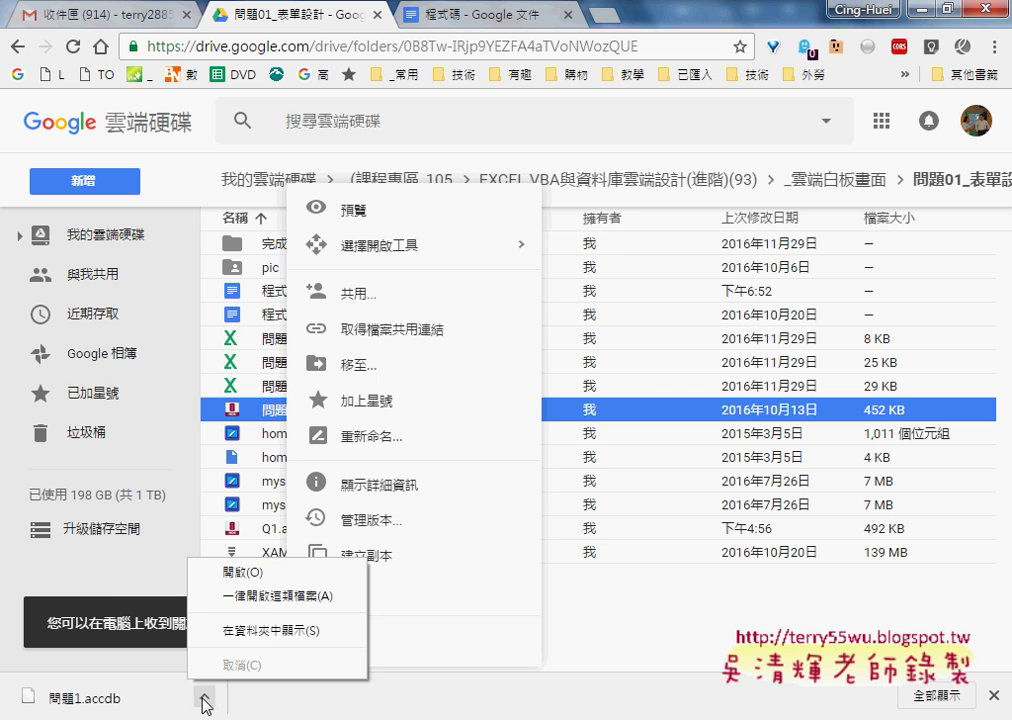
pyautogui.click(273, 638)
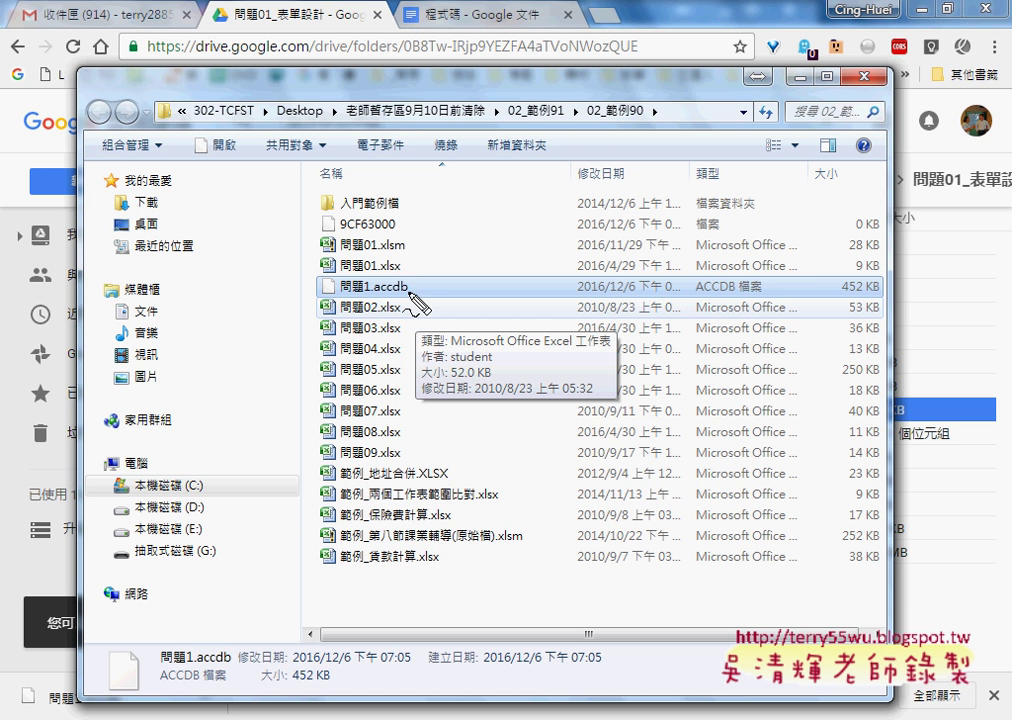
# Circle 問題01.xlsm and 問題1.accdb in red as the paired files, then close the 02_範例90 window
pyautogui.moveTo(413, 238)
pyautogui.mouseDown()
pyautogui.moveTo(303, 244)
pyautogui.moveTo(422, 262)
pyautogui.mouseUp()
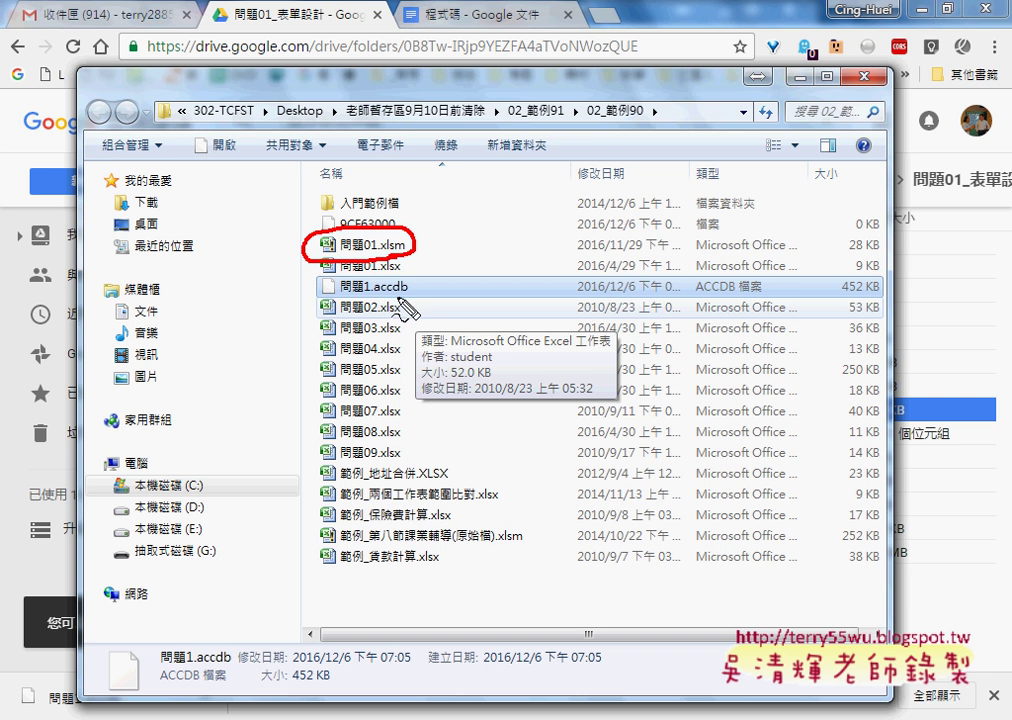
pyautogui.moveTo(348, 279)
pyautogui.mouseDown()
pyautogui.moveTo(357, 289)
pyautogui.moveTo(330, 297)
pyautogui.mouseUp()
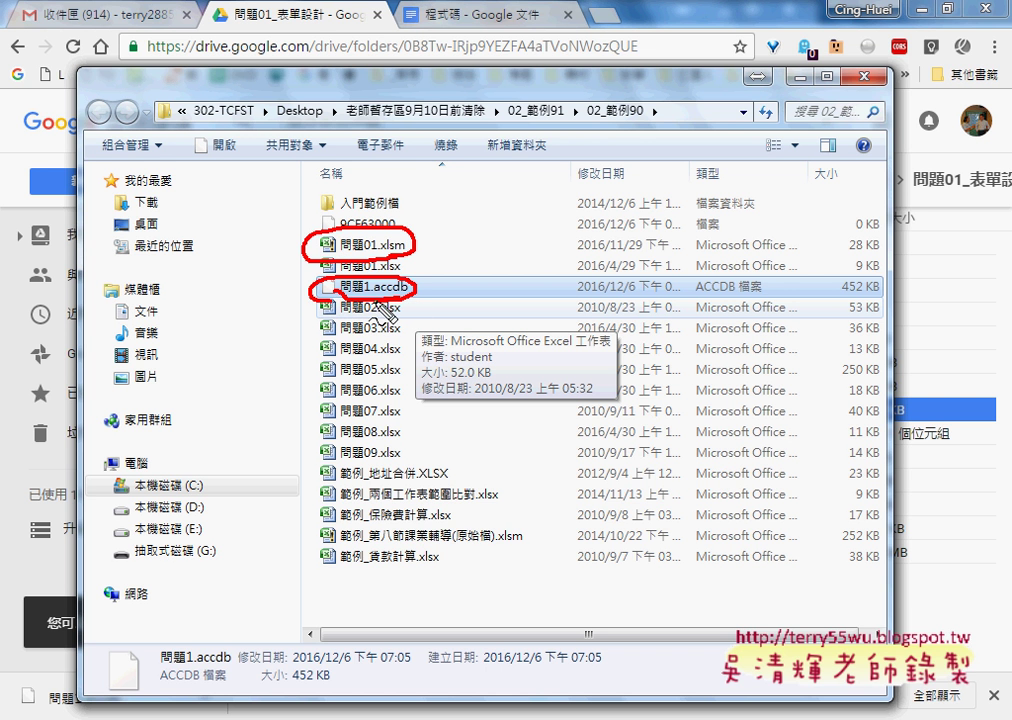
pyautogui.moveTo(302, 245); pyautogui.dragTo(305, 287)
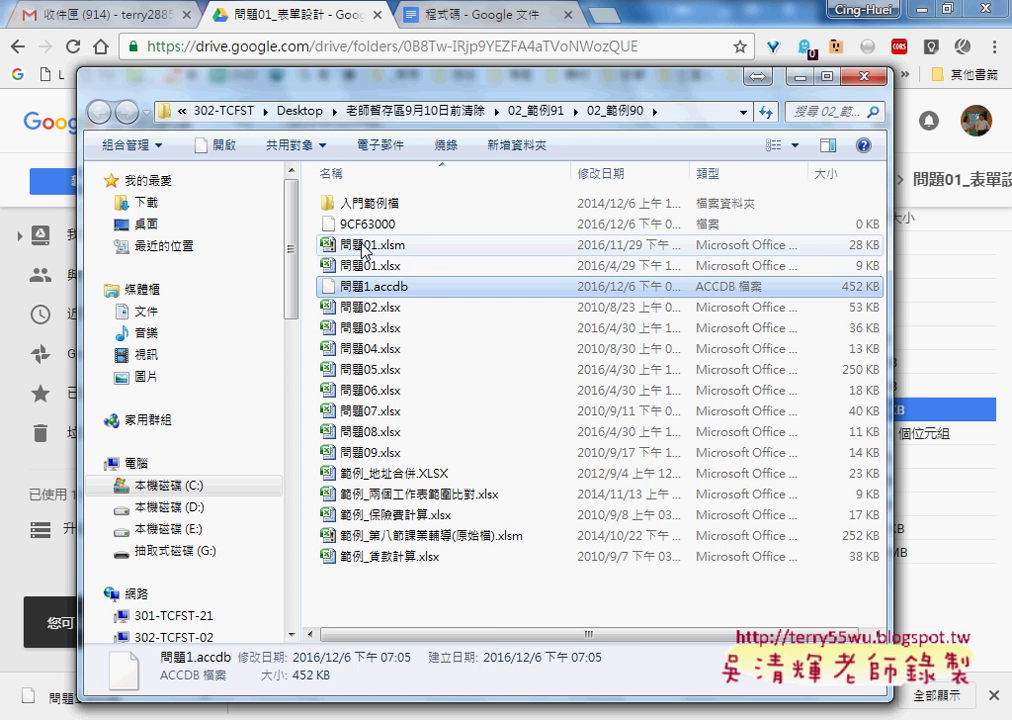
pyautogui.click(363, 246)
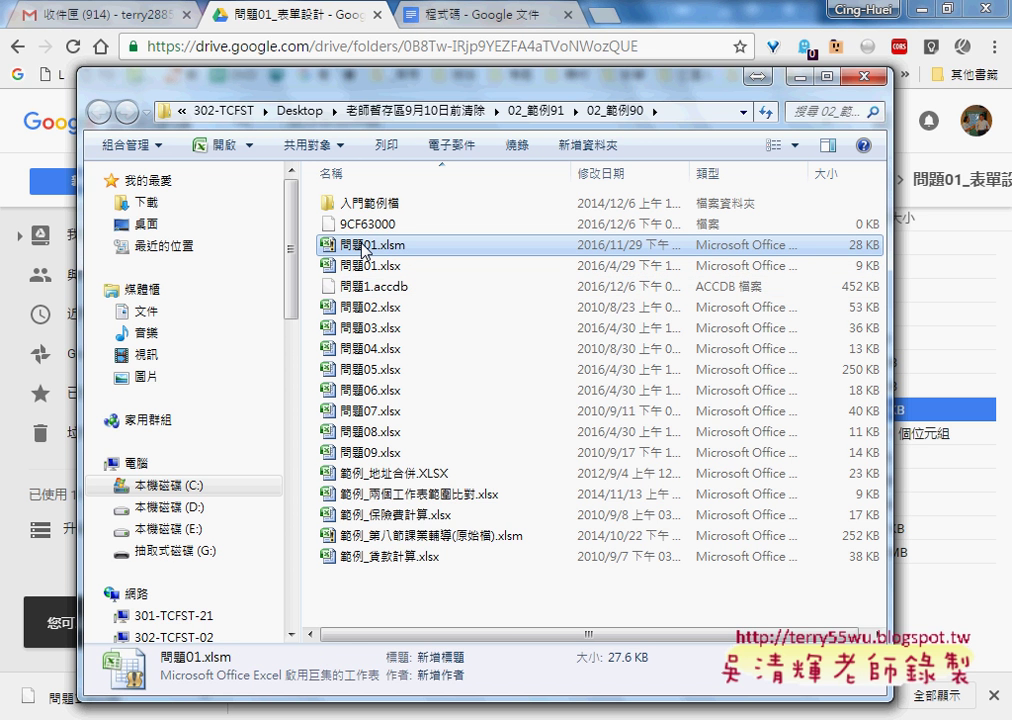
pyautogui.hotkey('alt', 'F4')
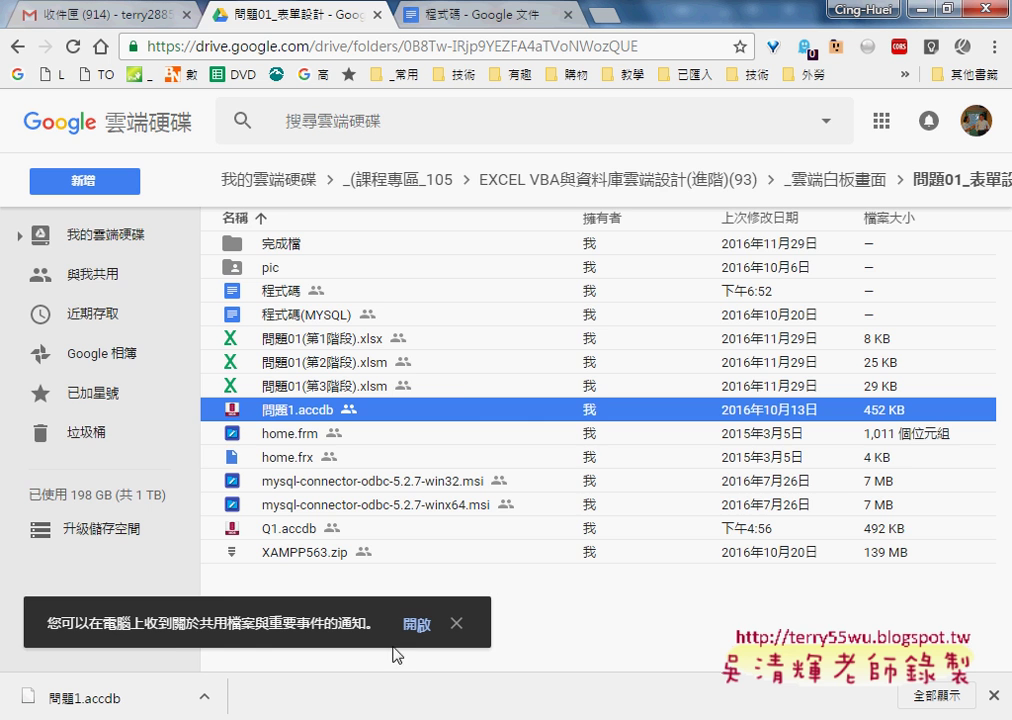
# Go back to the 程式碼 notes and scroll to step 10's Excel–ADO–SQL–Access diagram
pyautogui.click(470, 14)
pyautogui.scroll(-3, 445, 346)
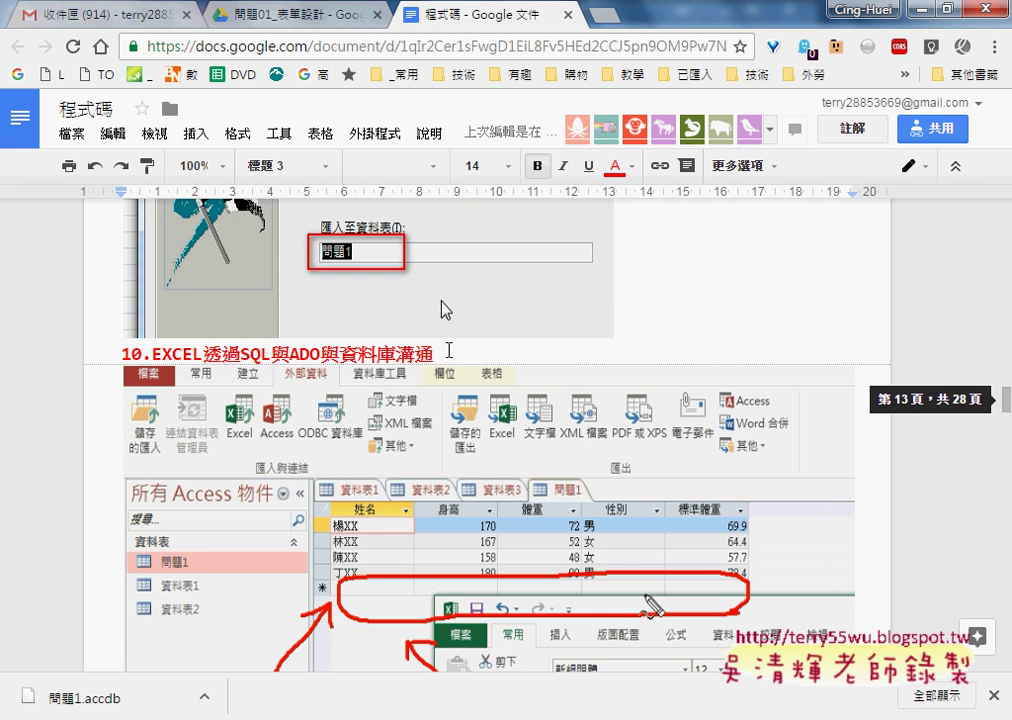
pyautogui.scroll(-2, 448, 349)
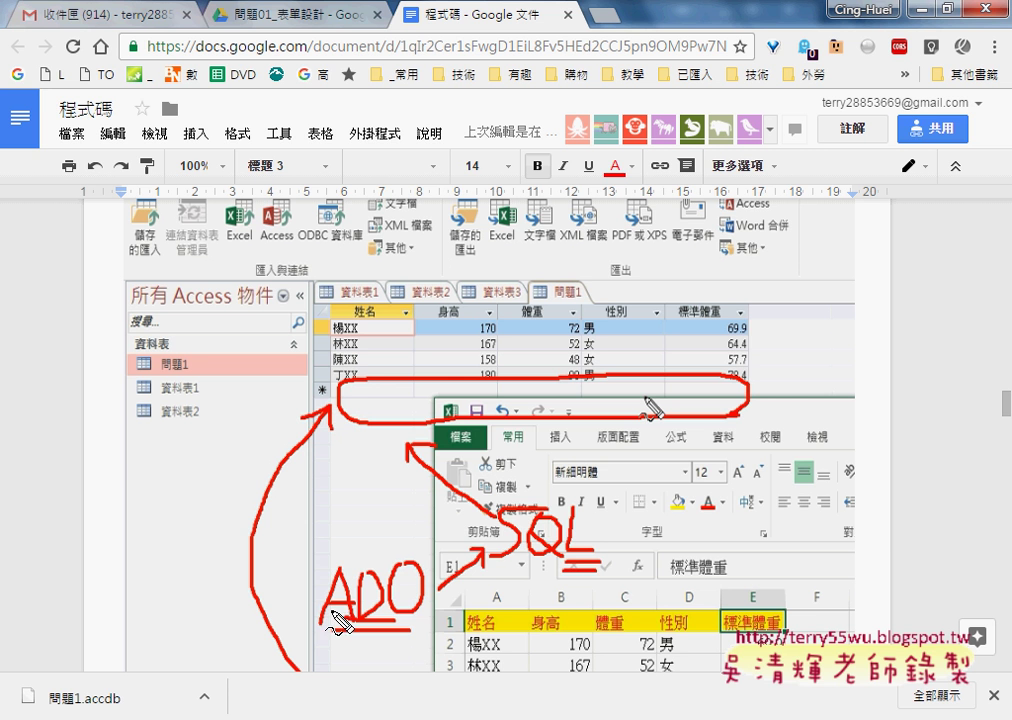
# Handwrite a red 'E→ADO→A' chain with ADO underlined above the Access table screenshot
pyautogui.moveTo(549, 291)
pyautogui.mouseDown()
pyautogui.moveTo(590, 262)
pyautogui.moveTo(604, 284)
pyautogui.mouseUp()
pyautogui.moveTo(682, 246)
pyautogui.mouseDown()
pyautogui.moveTo(690, 262)
pyautogui.moveTo(684, 248)
pyautogui.moveTo(758, 262)
pyautogui.mouseUp()
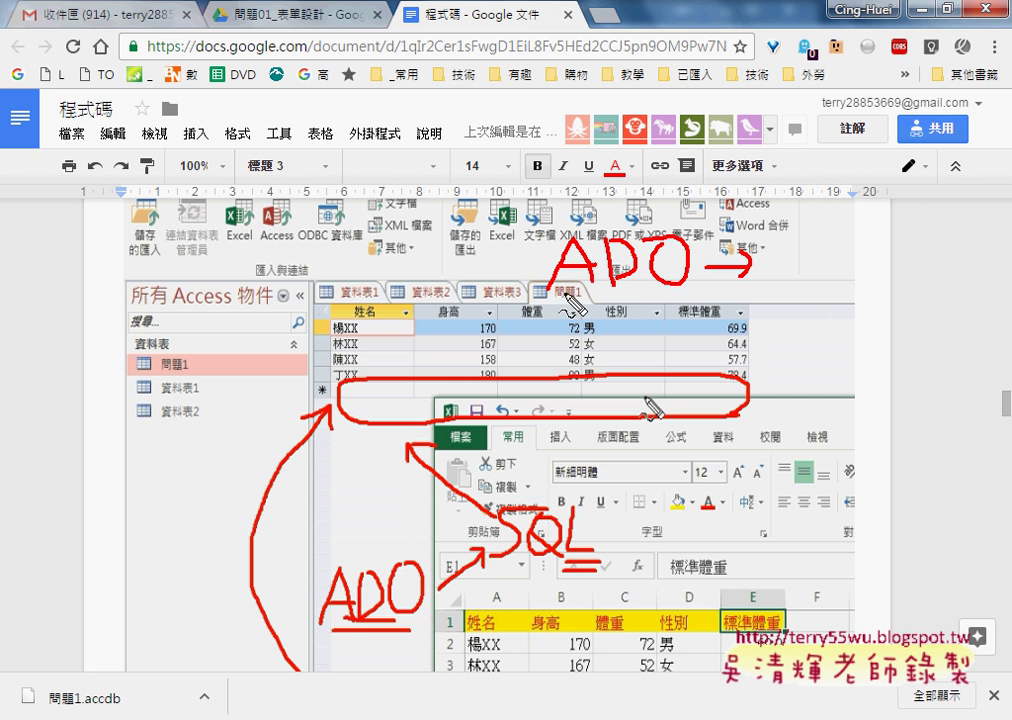
pyautogui.moveTo(556, 296); pyautogui.dragTo(690, 298)
pyautogui.moveTo(488, 210)
pyautogui.mouseDown()
pyautogui.moveTo(490, 270)
pyautogui.moveTo(532, 262)
pyautogui.moveTo(531, 272)
pyautogui.mouseUp()
pyautogui.moveTo(769, 273)
pyautogui.mouseDown()
pyautogui.moveTo(804, 266)
pyautogui.moveTo(800, 245)
pyautogui.mouseUp()
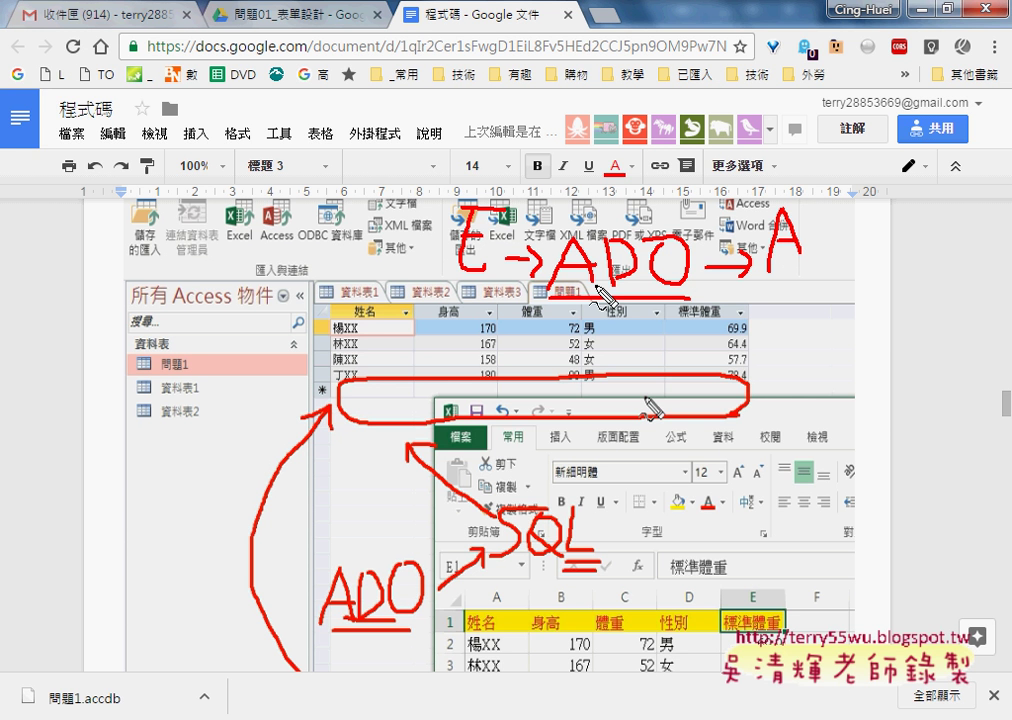
pyautogui.moveTo(569, 296); pyautogui.dragTo(712, 300)
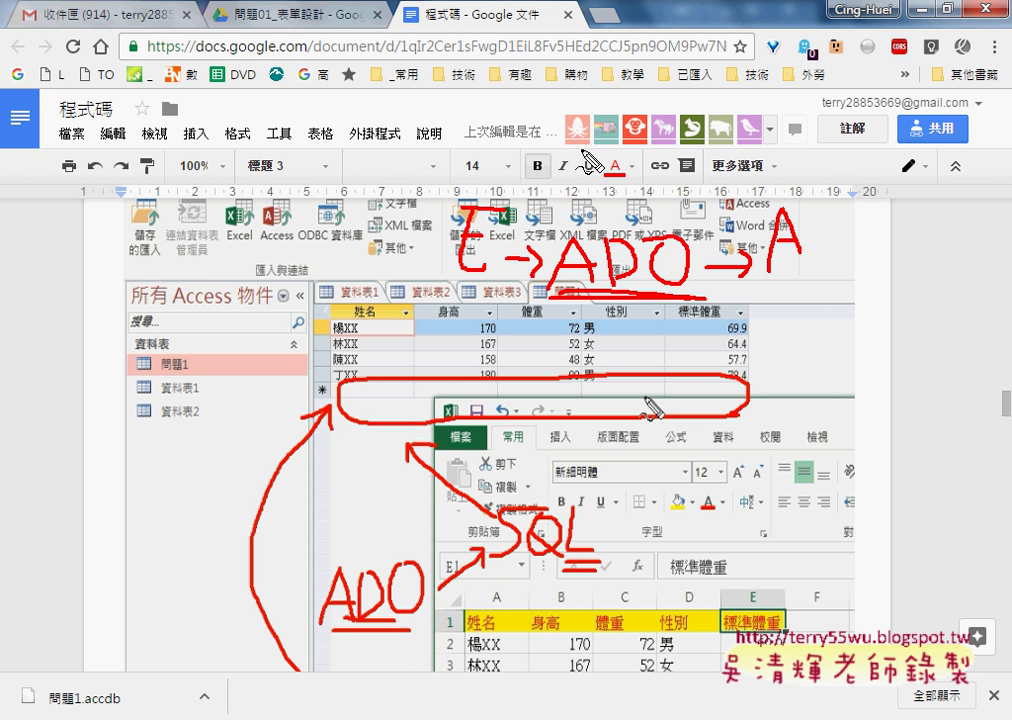
# Write a red 'SQL' label above the E→ADO→A chain and box it
pyautogui.moveTo(590, 140); pyautogui.dragTo(556, 200)
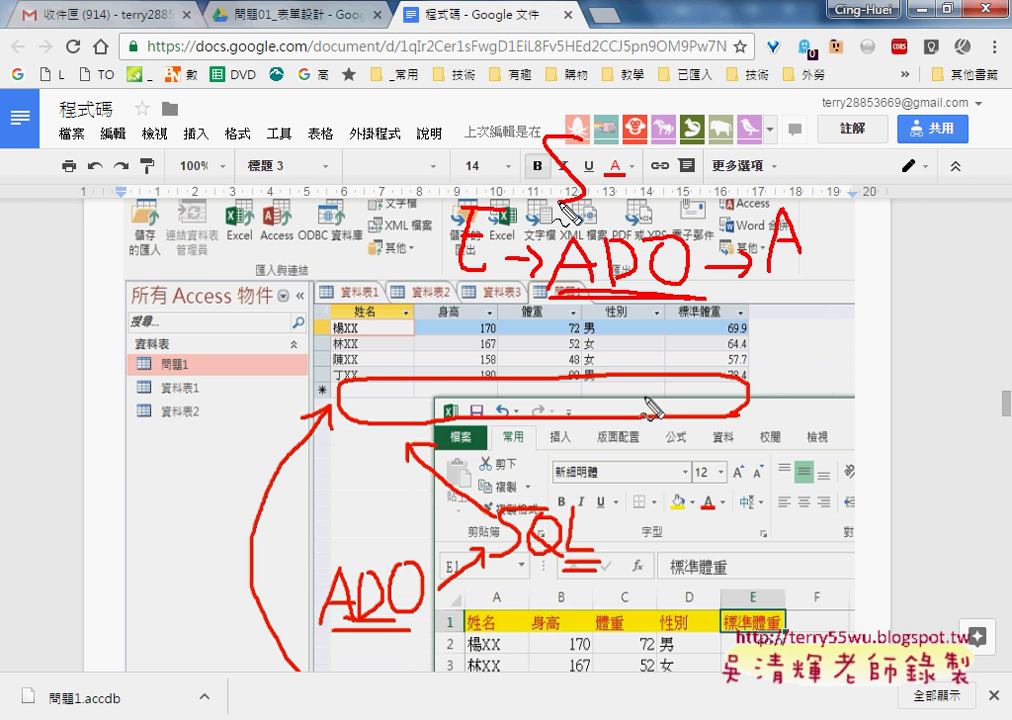
pyautogui.moveTo(618, 155)
pyautogui.mouseDown()
pyautogui.moveTo(626, 182)
pyautogui.moveTo(648, 180)
pyautogui.mouseUp()
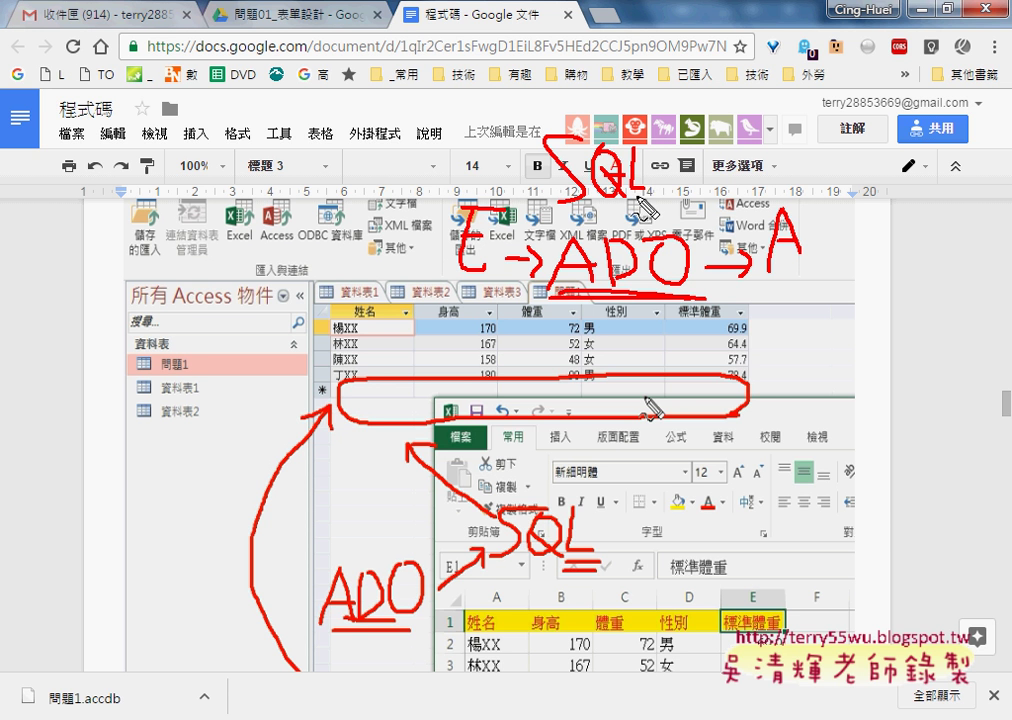
pyautogui.moveTo(540, 210); pyautogui.dragTo(645, 215)
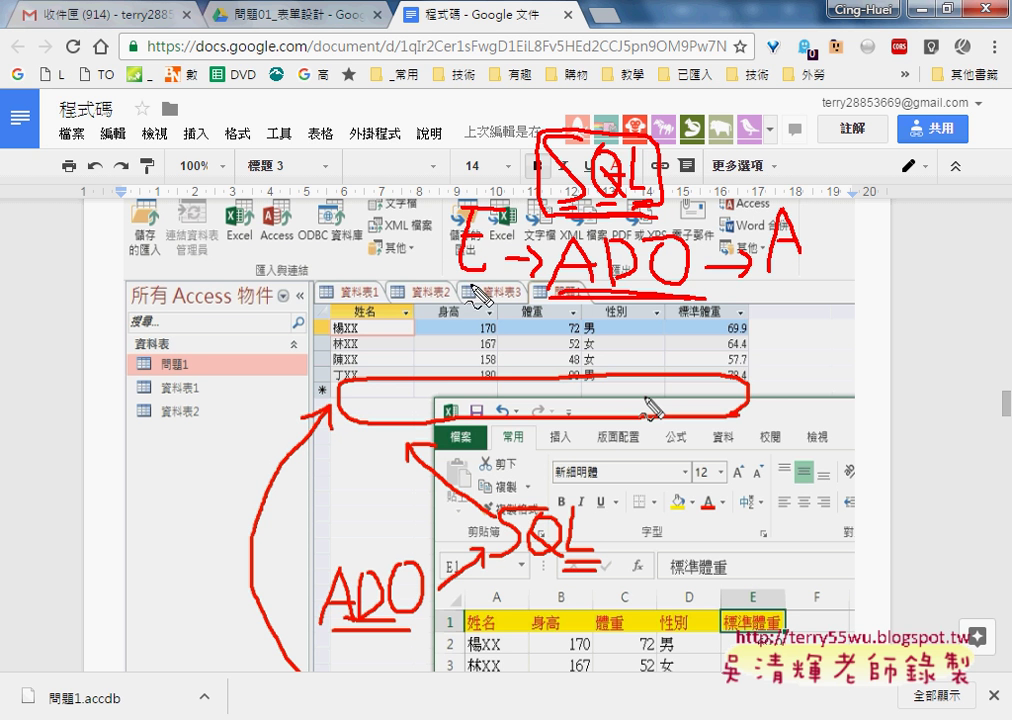
# Circle E in red, curve an arrow under ADO into A, and loop a return arrow over SQL
pyautogui.moveTo(478, 190); pyautogui.dragTo(445, 190)
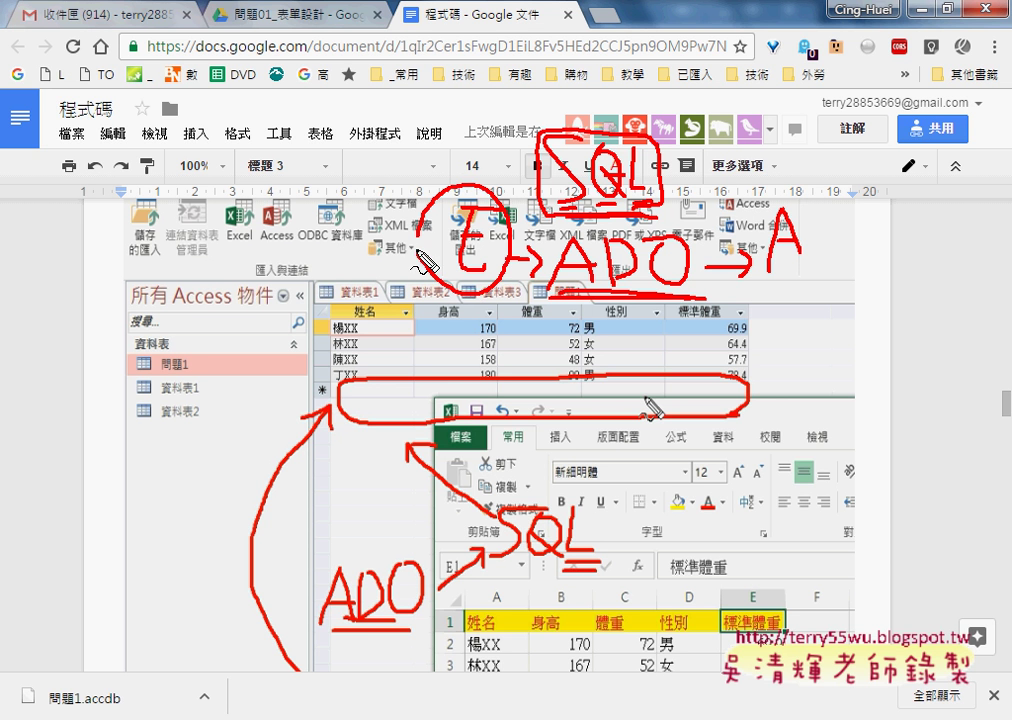
pyautogui.moveTo(402, 262)
pyautogui.mouseDown()
pyautogui.moveTo(742, 270)
pyautogui.moveTo(743, 256)
pyautogui.mouseUp()
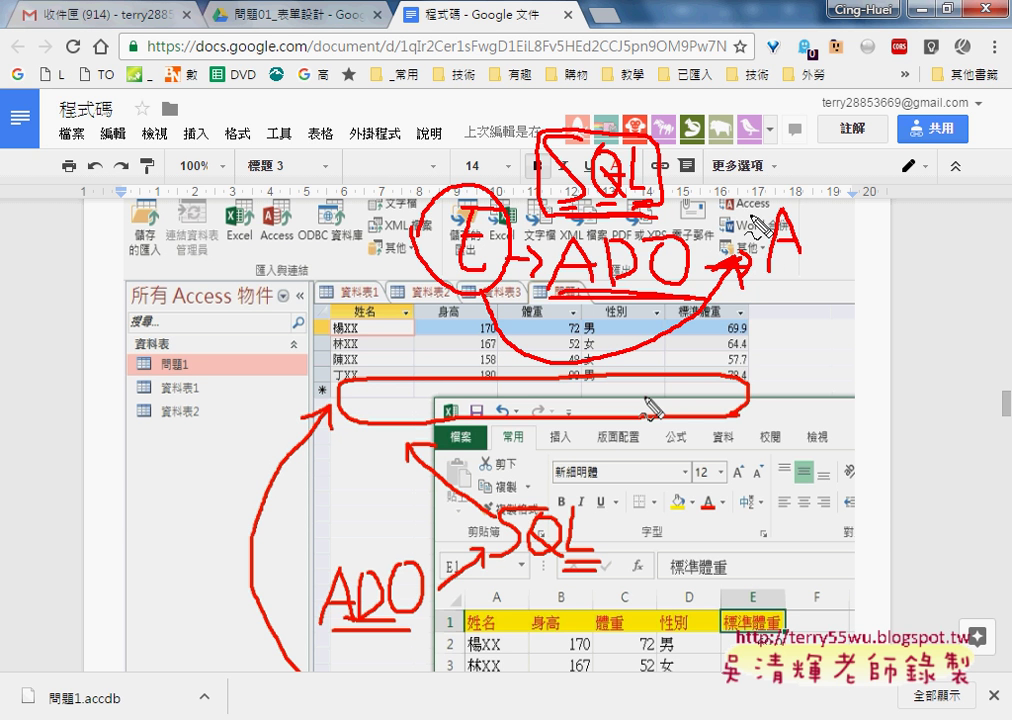
pyautogui.moveTo(608, 188)
pyautogui.mouseDown()
pyautogui.moveTo(600, 150)
pyautogui.moveTo(440, 90)
pyautogui.moveTo(420, 150)
pyautogui.moveTo(503, 170)
pyautogui.mouseUp()
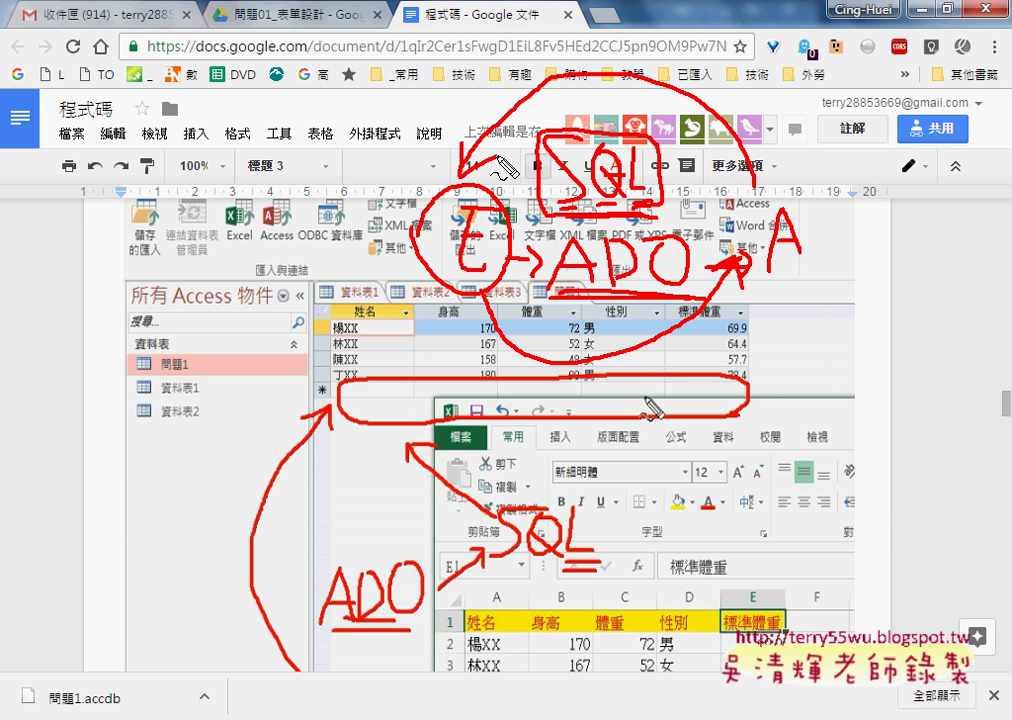